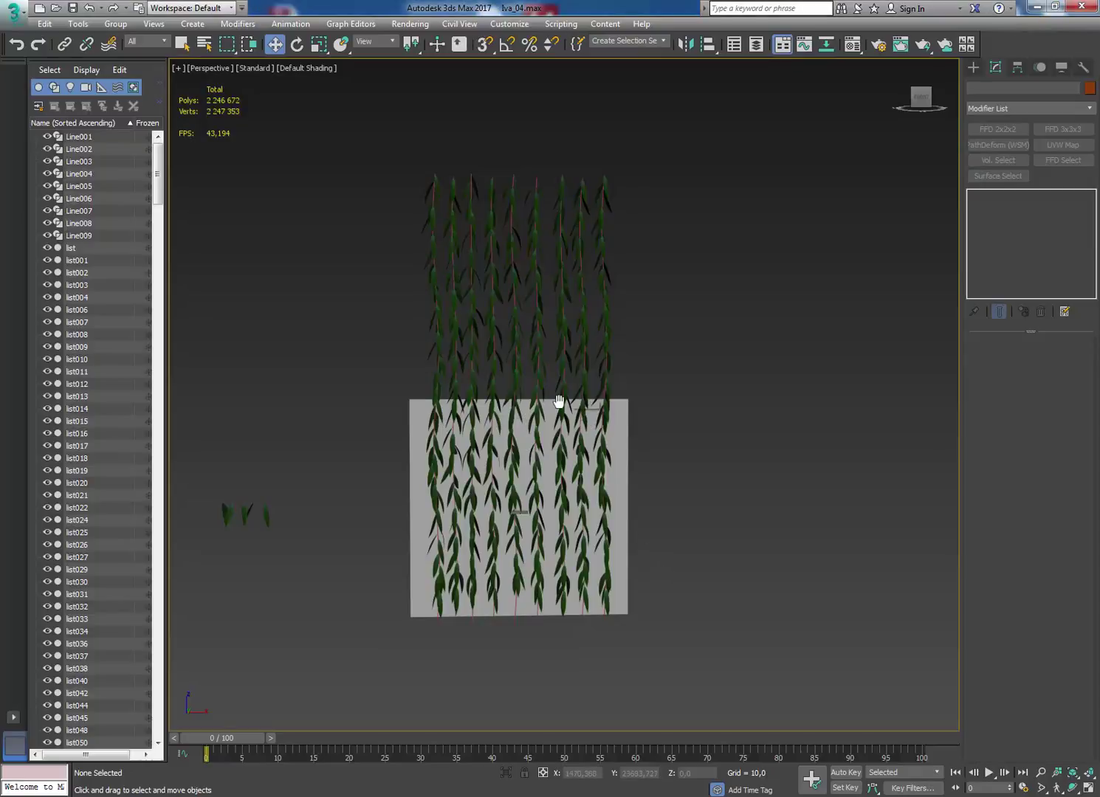
# Frame the leaf strands in Perspective and select branch lines Line001–Line008 in the Scene Explorer
pyautogui.moveTo(560, 400); pyautogui.dragTo(555, 412, button='middle')
pyautogui.scroll(5, 510, 423)
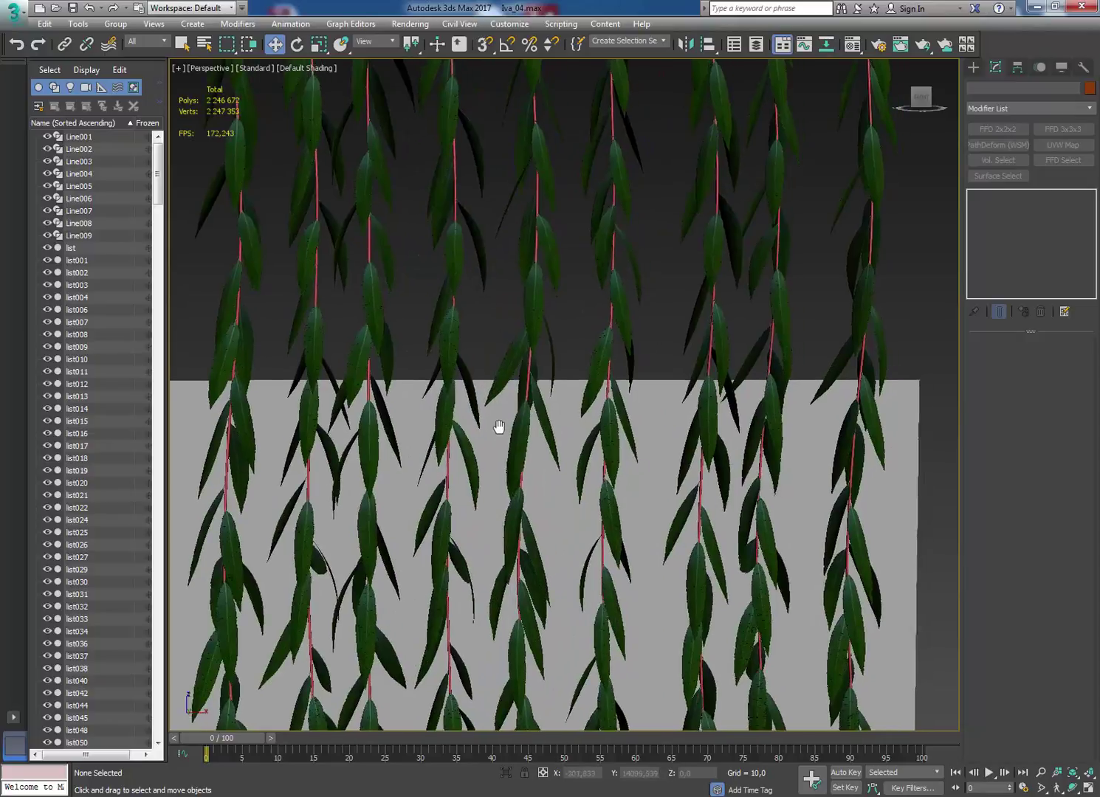
pyautogui.scroll(-2, 501, 435)
pyautogui.moveTo(618, 436)
pyautogui.mouseDown(button='middle')
pyautogui.moveTo(598, 438)
pyautogui.moveTo(689, 435)
pyautogui.moveTo(641, 437)
pyautogui.mouseUp(button='middle')
pyautogui.scroll(-3, 576, 435)
pyautogui.scroll(-3, 569, 432)
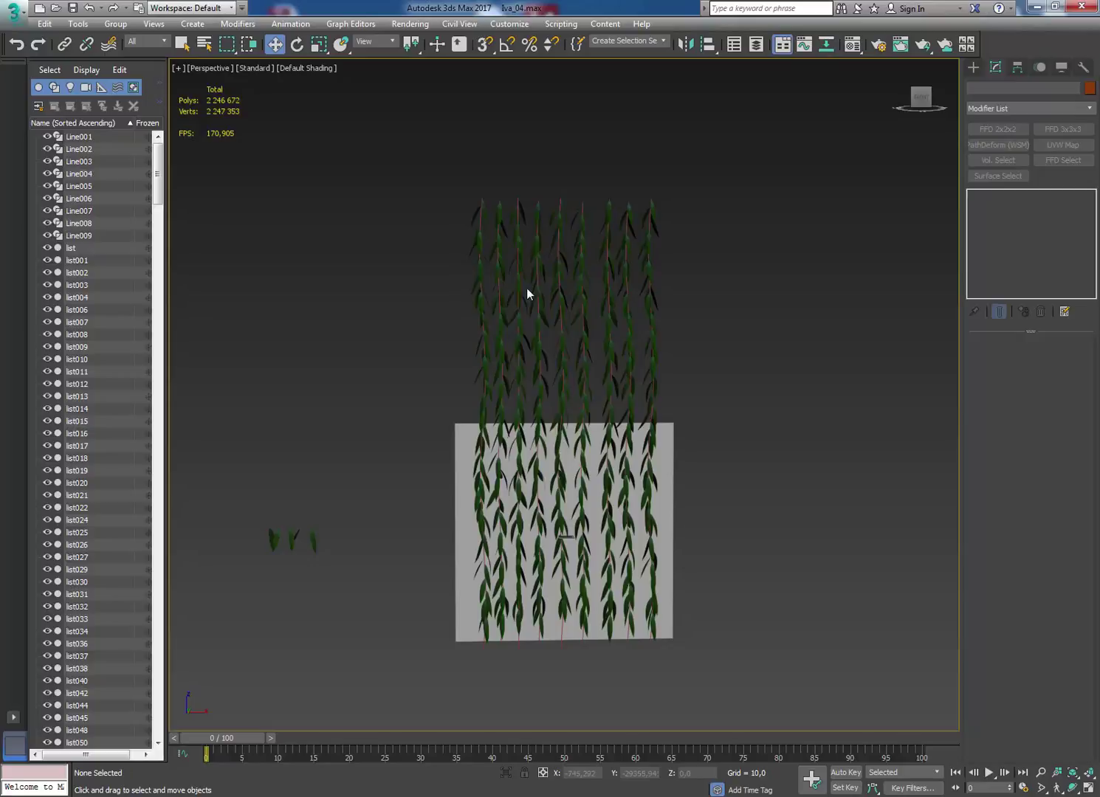
pyautogui.click(89, 137)
pyautogui.moveTo(89, 151); pyautogui.dragTo(79, 210)
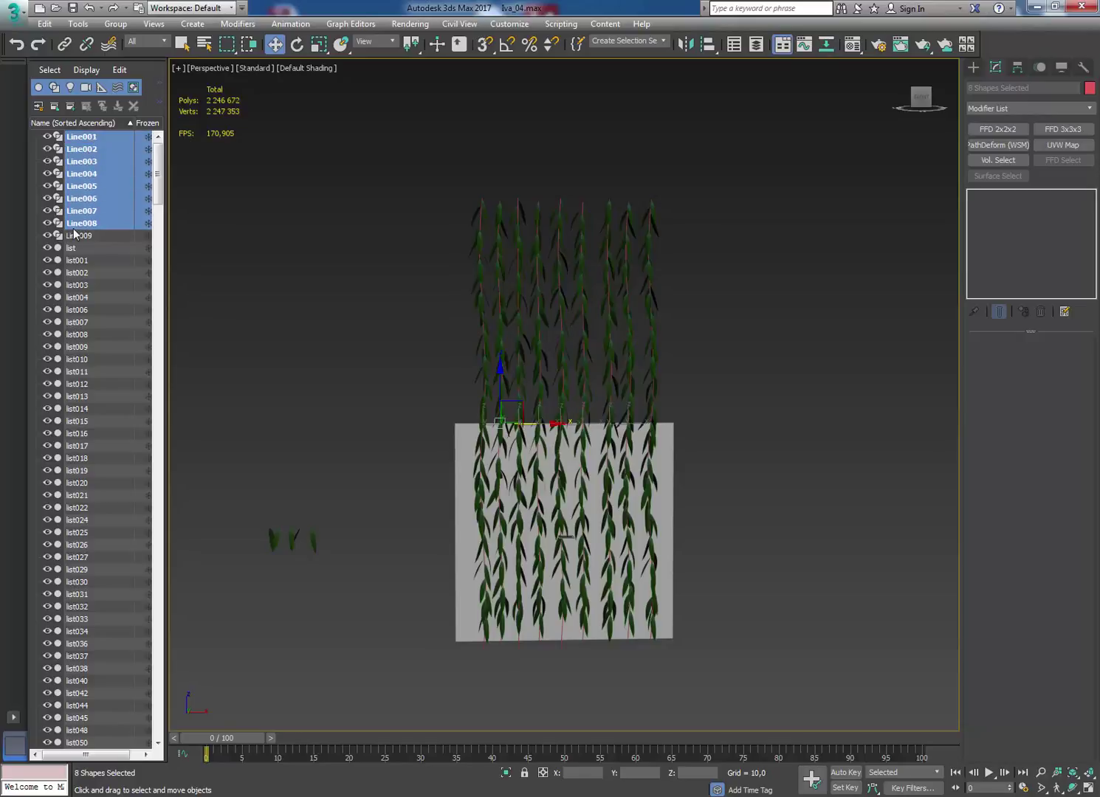
# Freeze the nine branch lines Line001–Line009 and clear the selection
pyautogui.moveTo(79, 210); pyautogui.dragTo(80, 235)
pyautogui.click(144, 136)
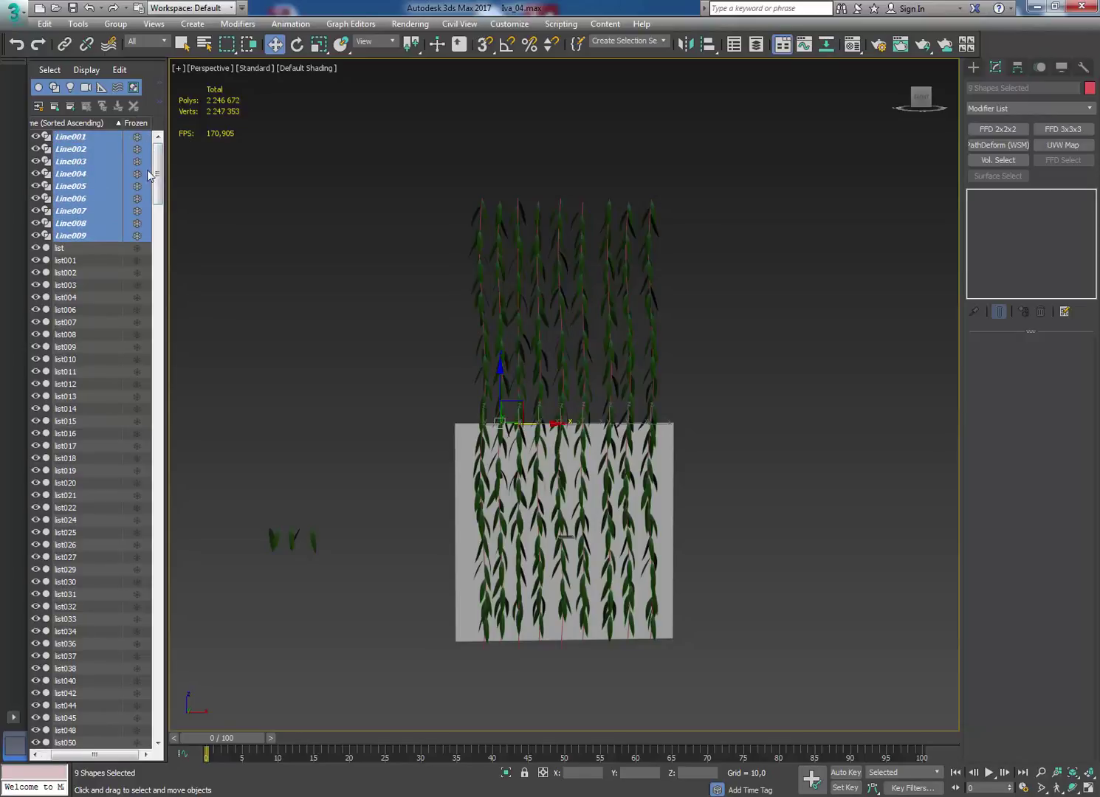
pyautogui.click(367, 291)
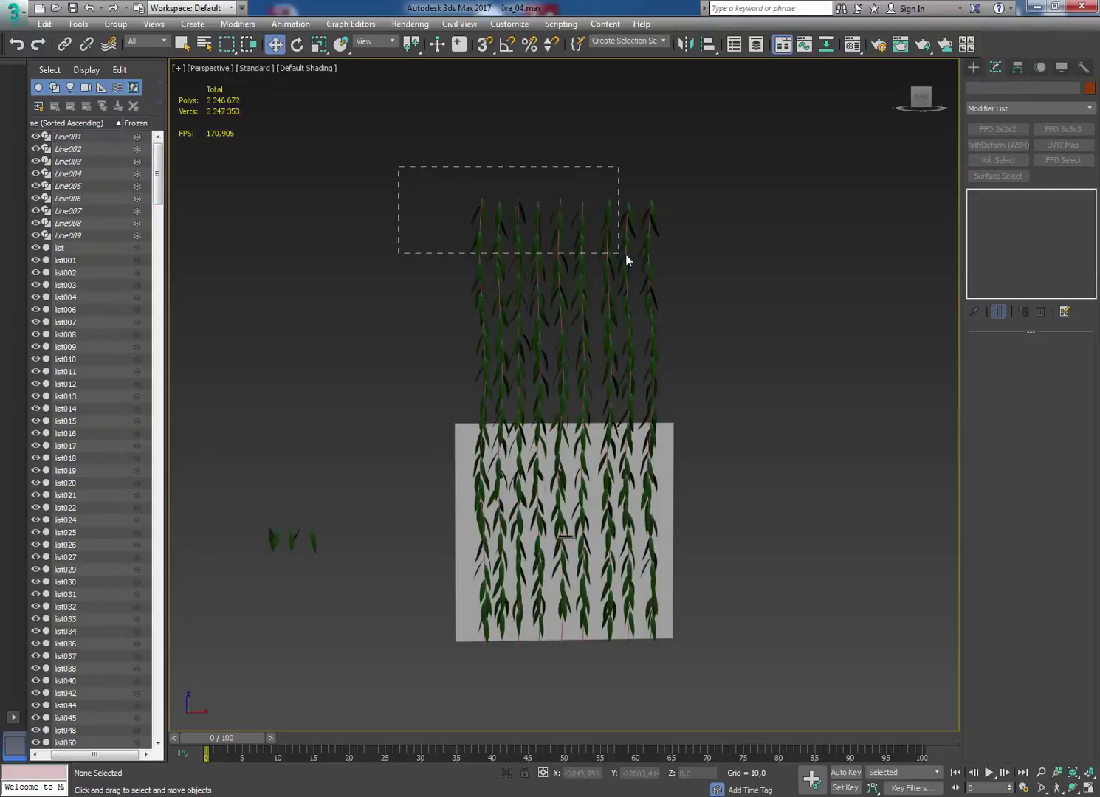
# Enlarge the view of the vines and window-select the 159 leaves on the upper vines
pyautogui.click(518, 212)
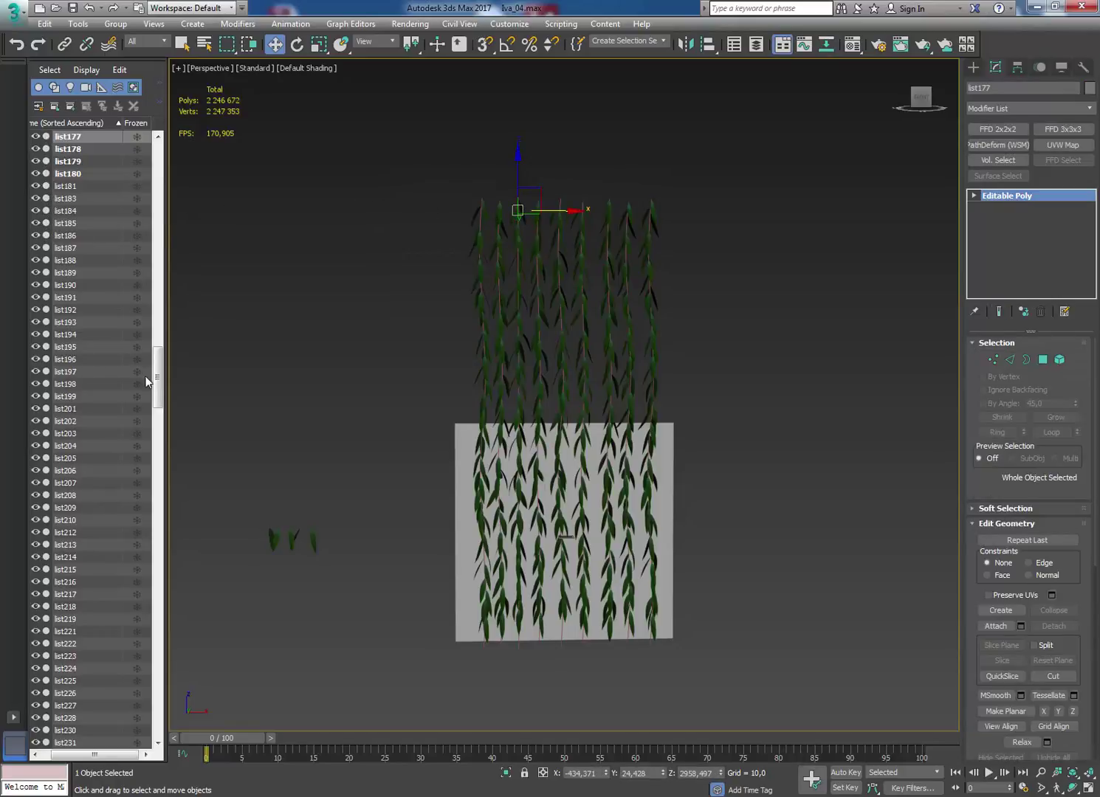
pyautogui.moveTo(156, 378); pyautogui.dragTo(171, 144)
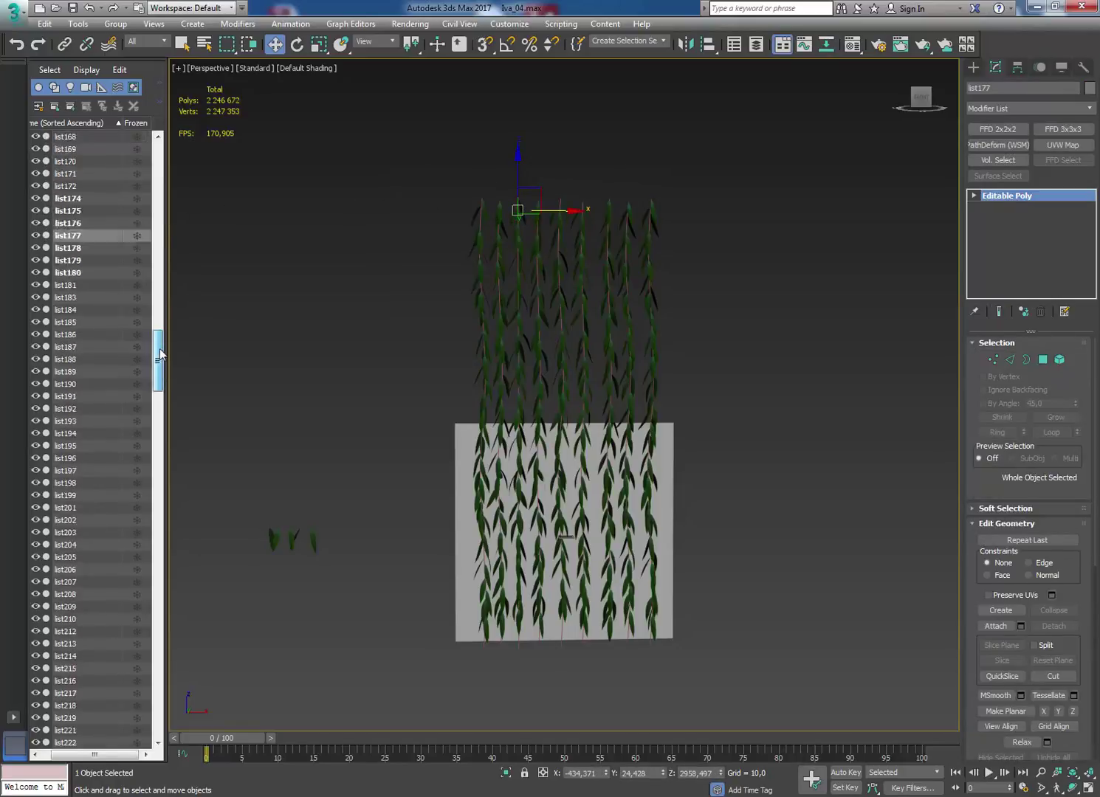
pyautogui.click(424, 236)
pyautogui.scroll(3, 443, 229)
pyautogui.scroll(3, 477, 217)
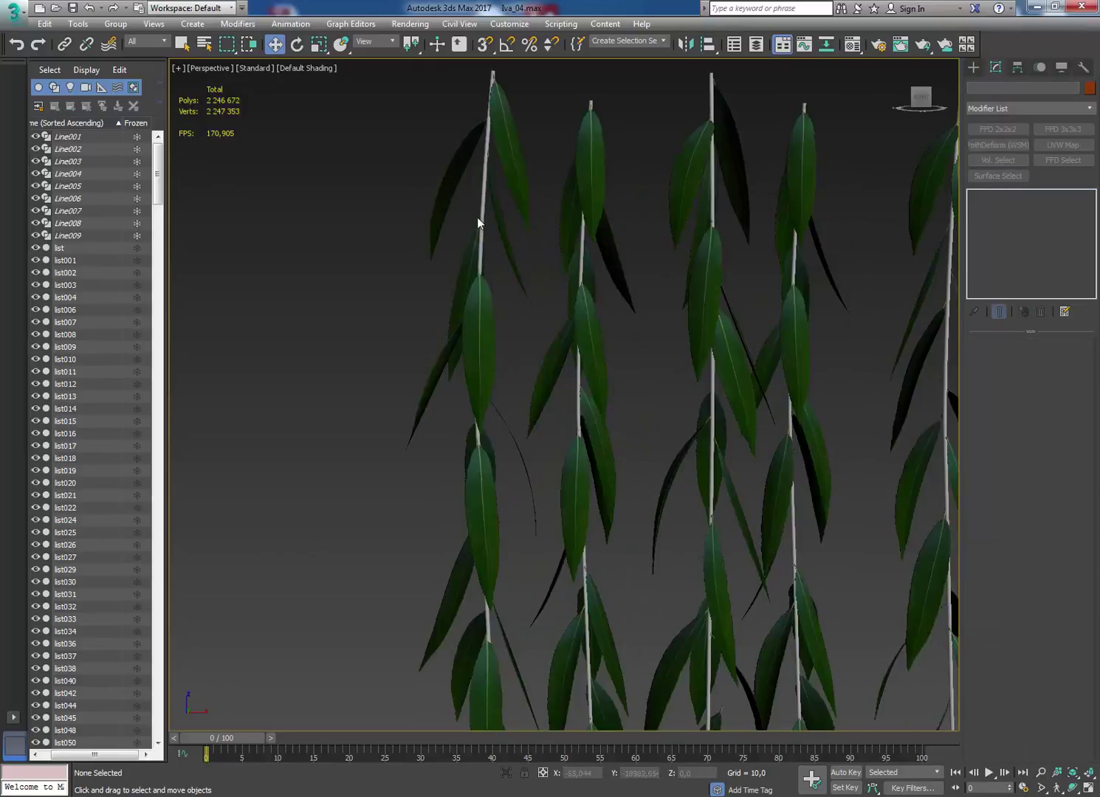
pyautogui.scroll(-5, 477, 218)
pyautogui.moveTo(432, 225)
pyautogui.mouseDown(button='middle')
pyautogui.moveTo(397, 239)
pyautogui.moveTo(356, 197)
pyautogui.mouseUp(button='middle')
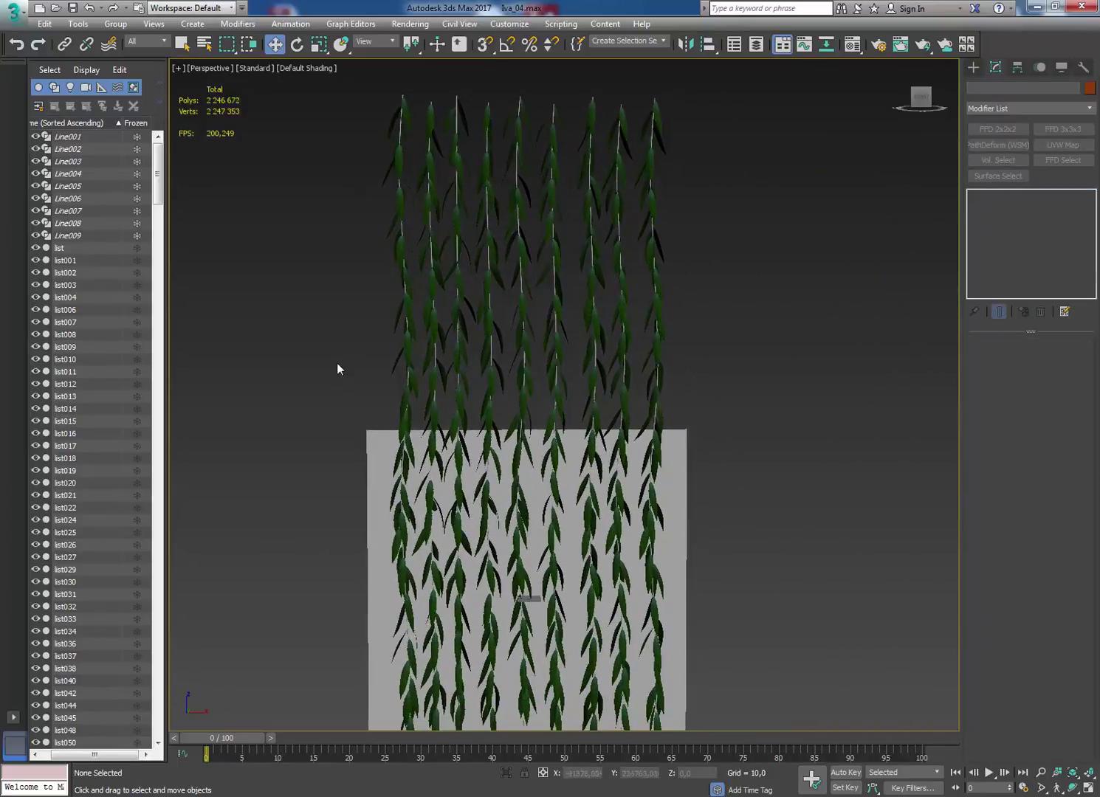
pyautogui.moveTo(279, 342)
pyautogui.mouseDown()
pyautogui.moveTo(780, 537)
pyautogui.moveTo(755, 514)
pyautogui.mouseUp()
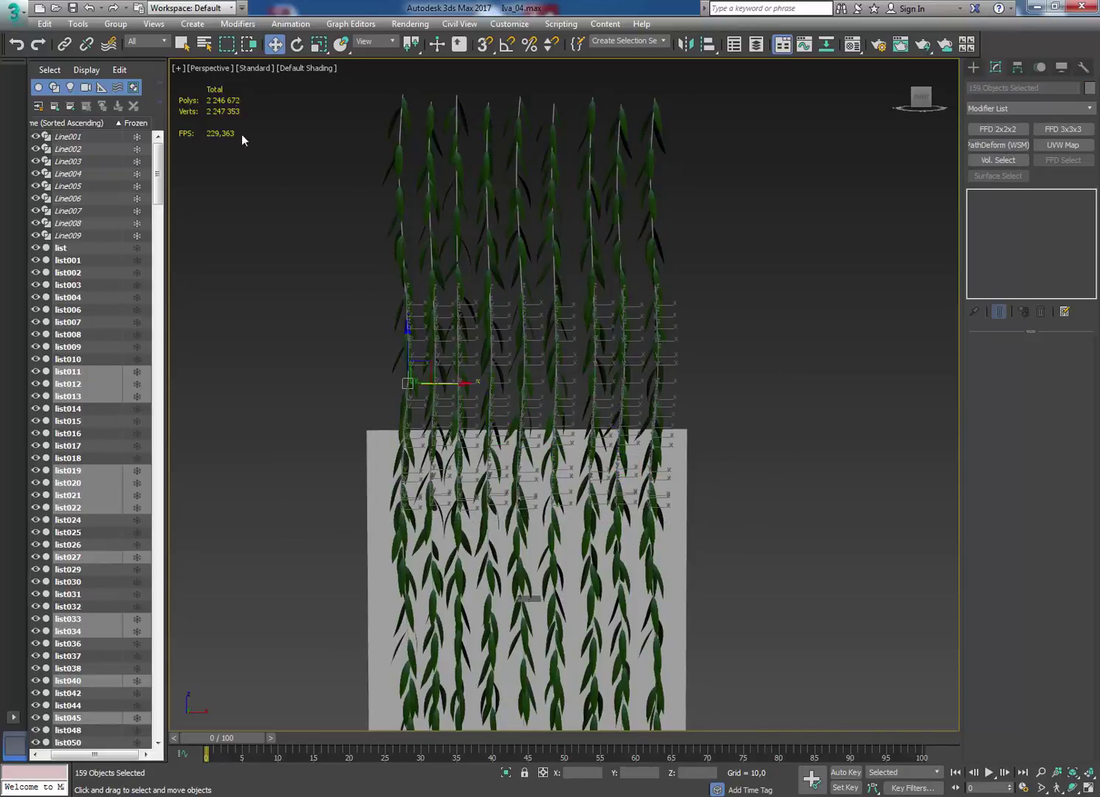
# Clone the 159 selected upper leaves as copies named list518 onward
pyautogui.click(182, 45)
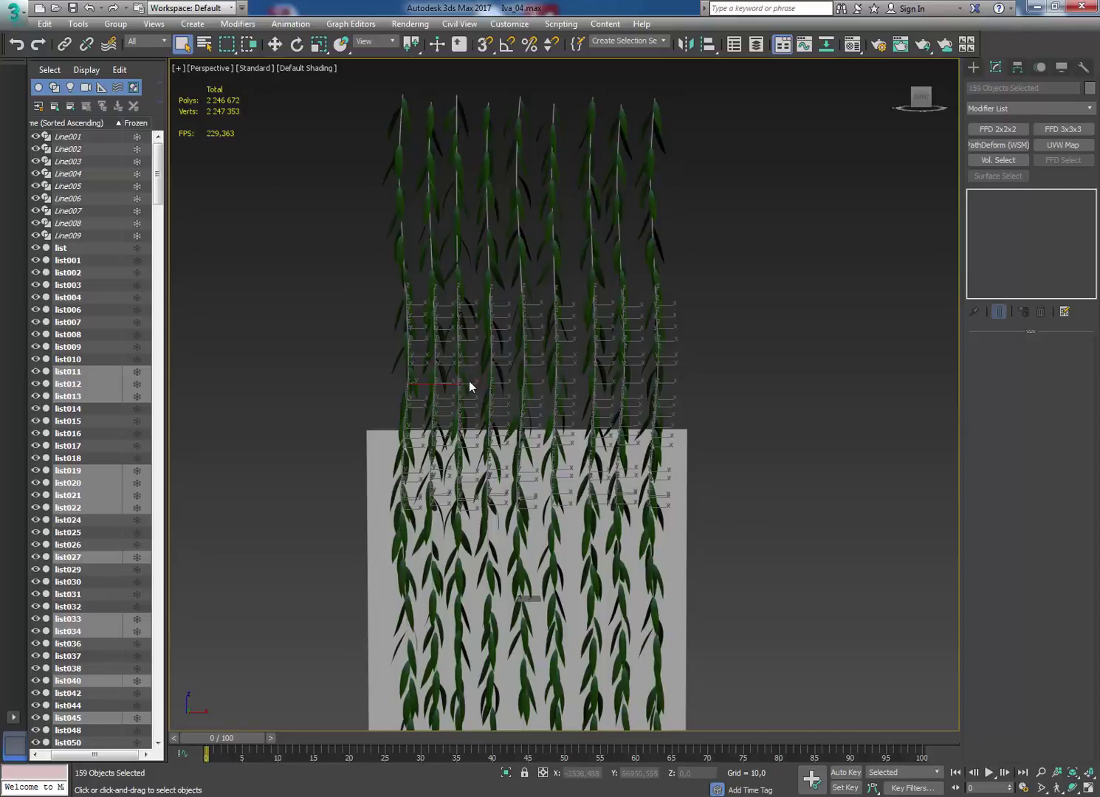
pyautogui.rightClick(461, 361)
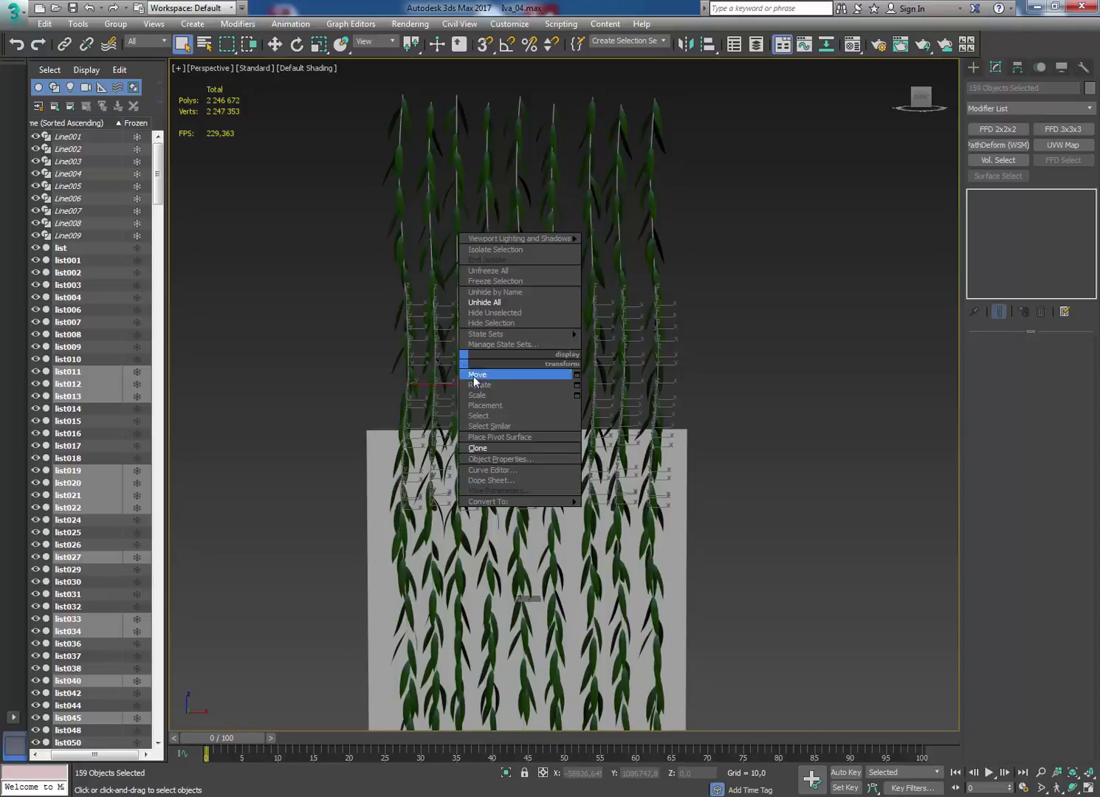
pyautogui.click(497, 449)
pyautogui.click(513, 457)
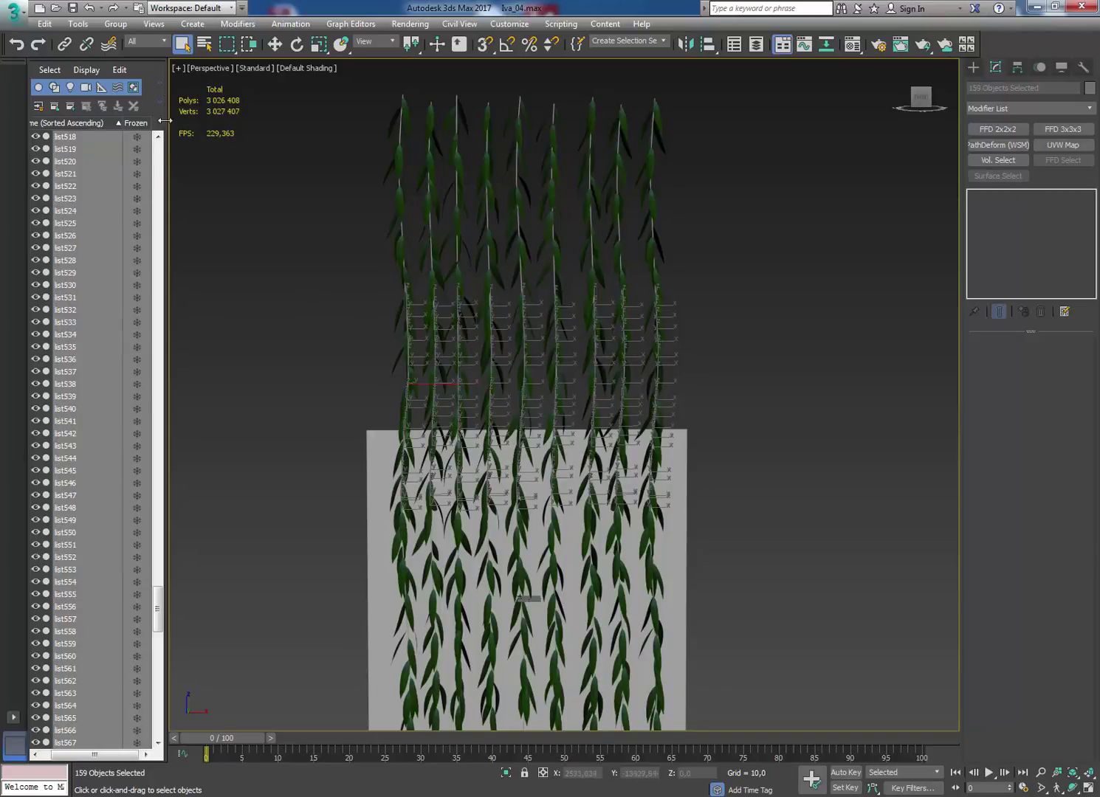
pyautogui.click(121, 27)
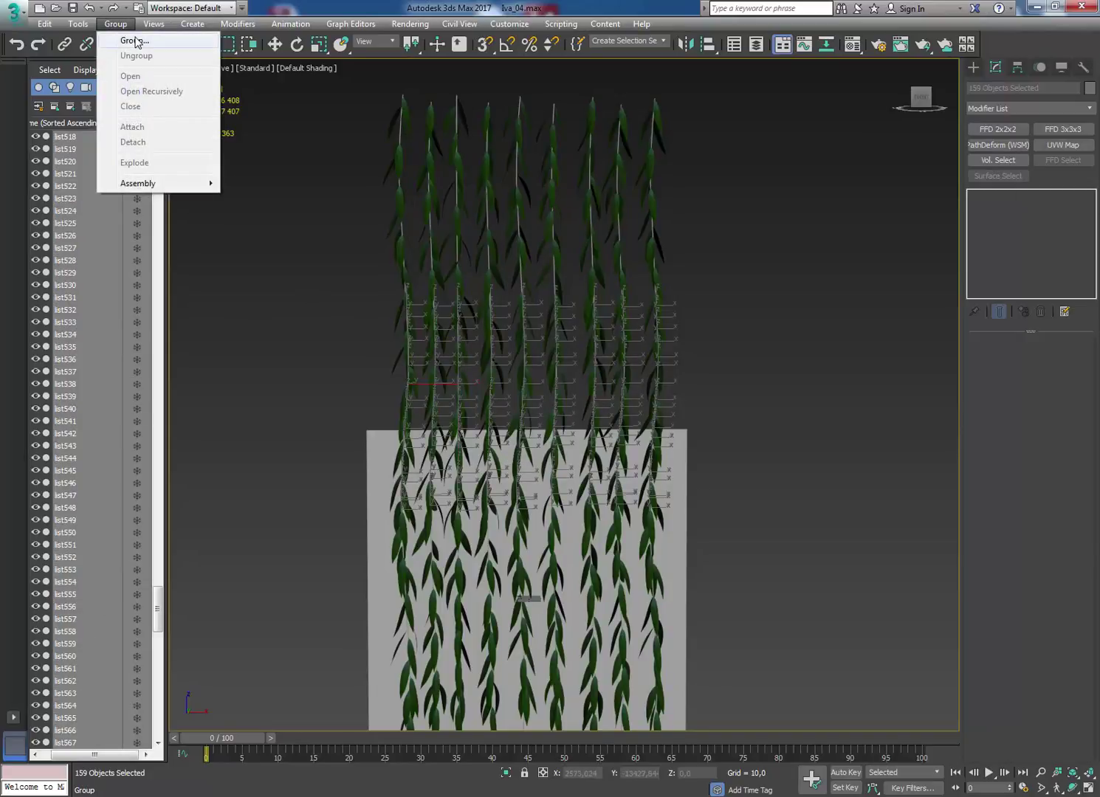
# Group the cloned leaves as Group001, then select its Z coordinate value 1058,775
pyautogui.click(133, 38)
pyautogui.click(553, 427)
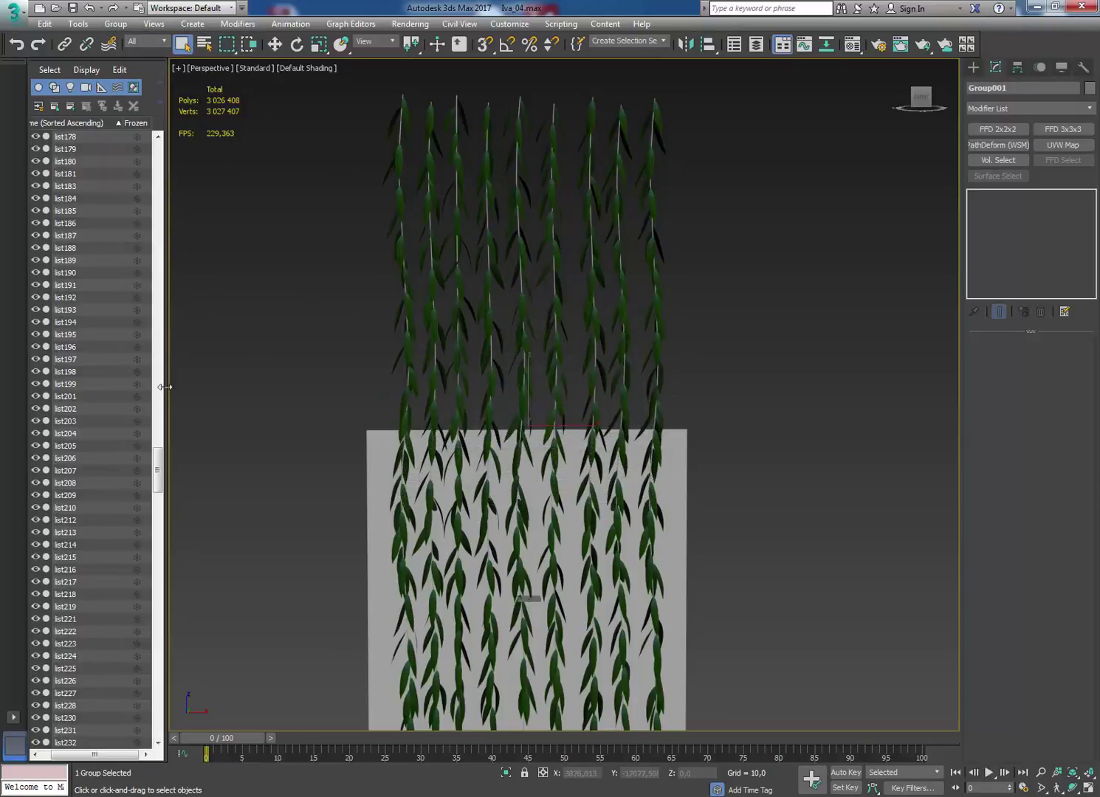
pyautogui.moveTo(158, 470); pyautogui.dragTo(158, 132)
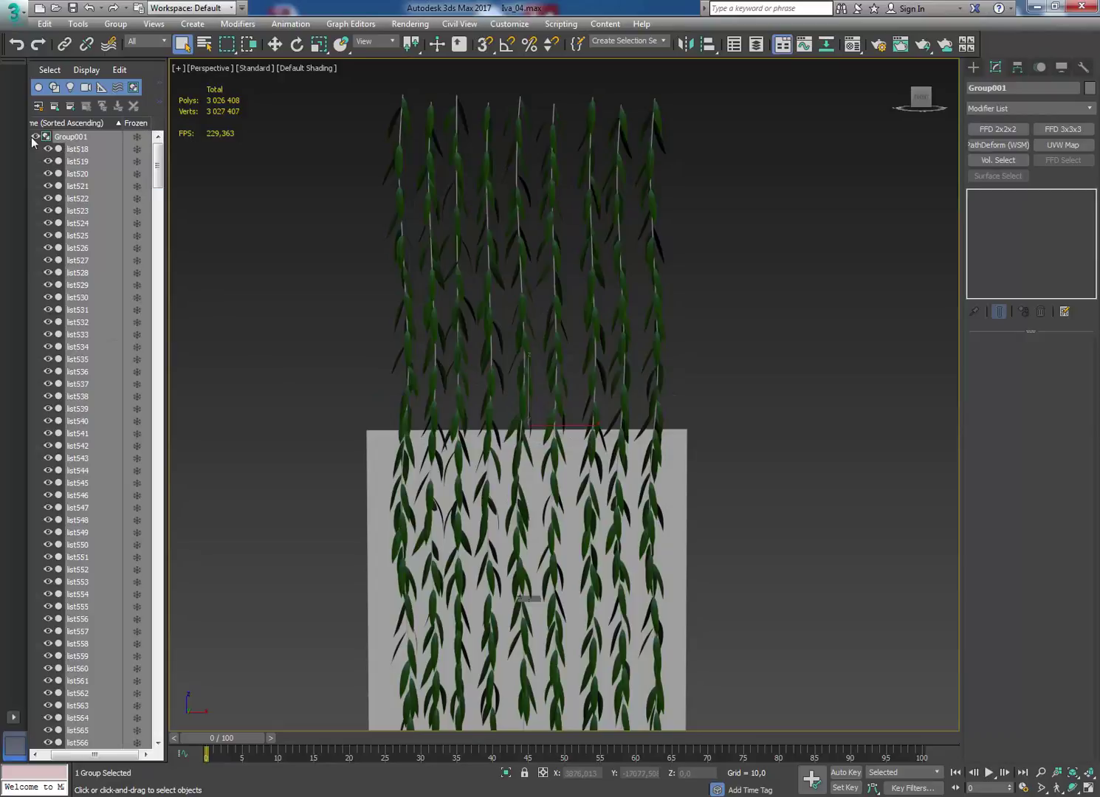
pyautogui.click(77, 137)
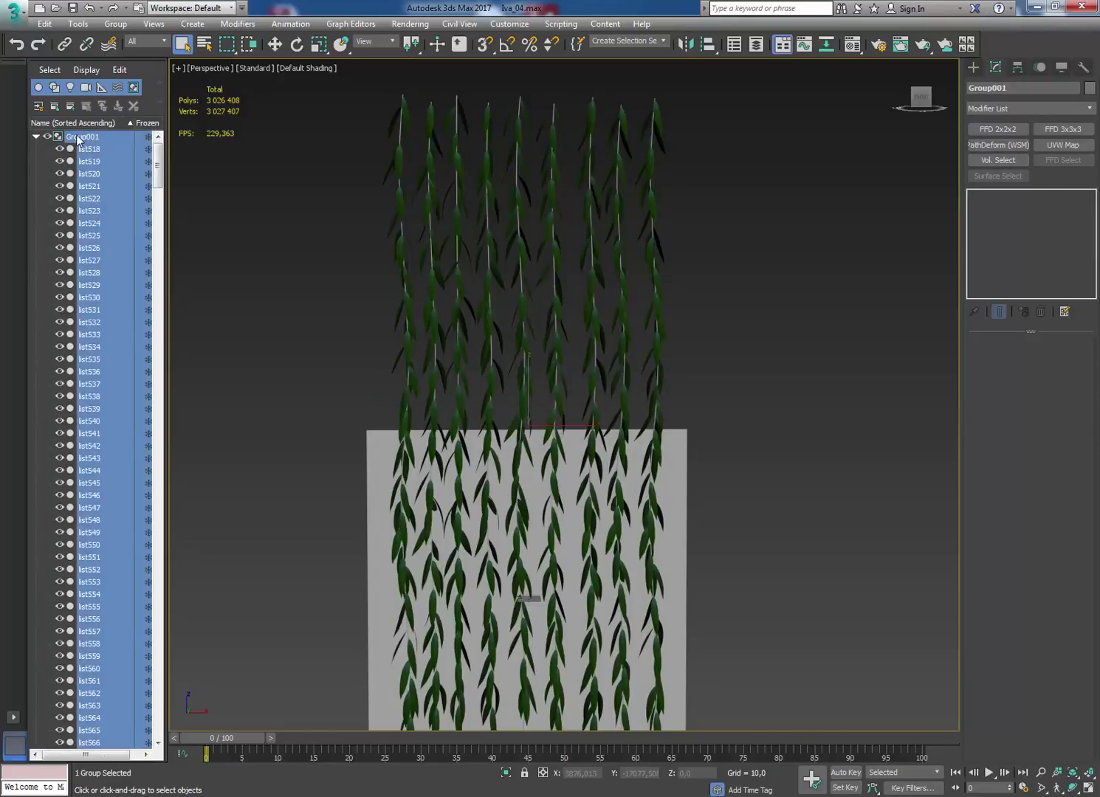
pyautogui.click(36, 136)
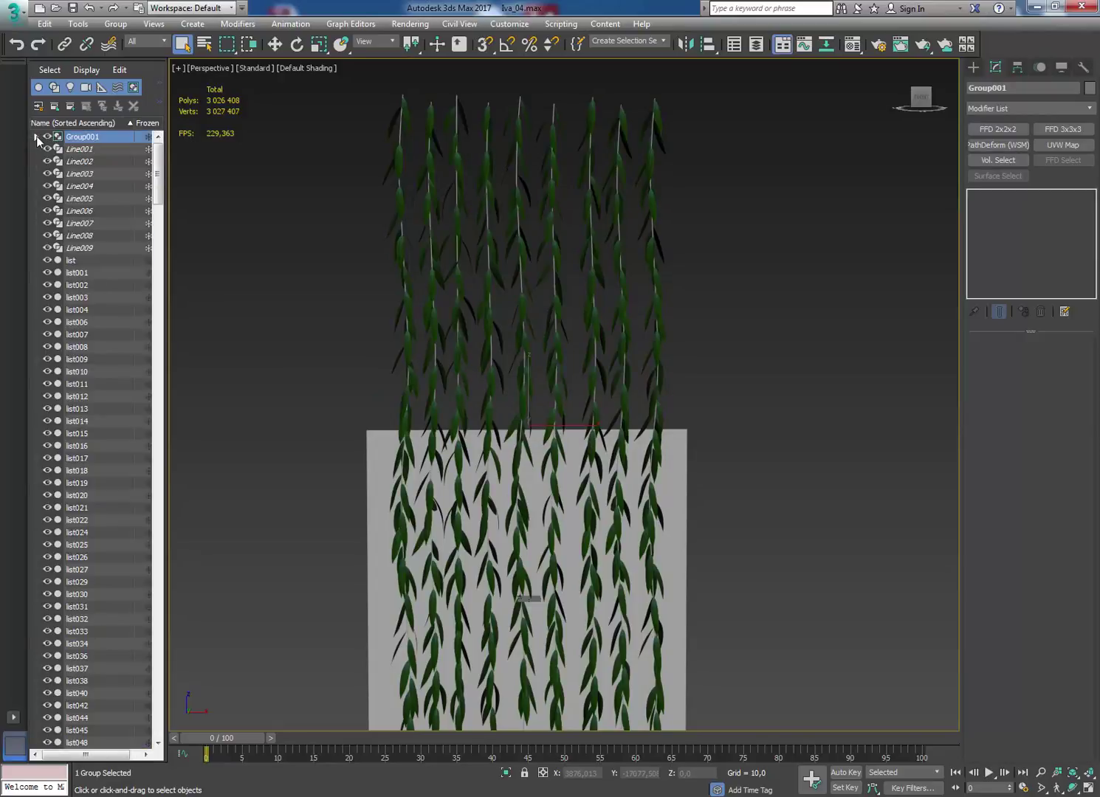
pyautogui.click(139, 140)
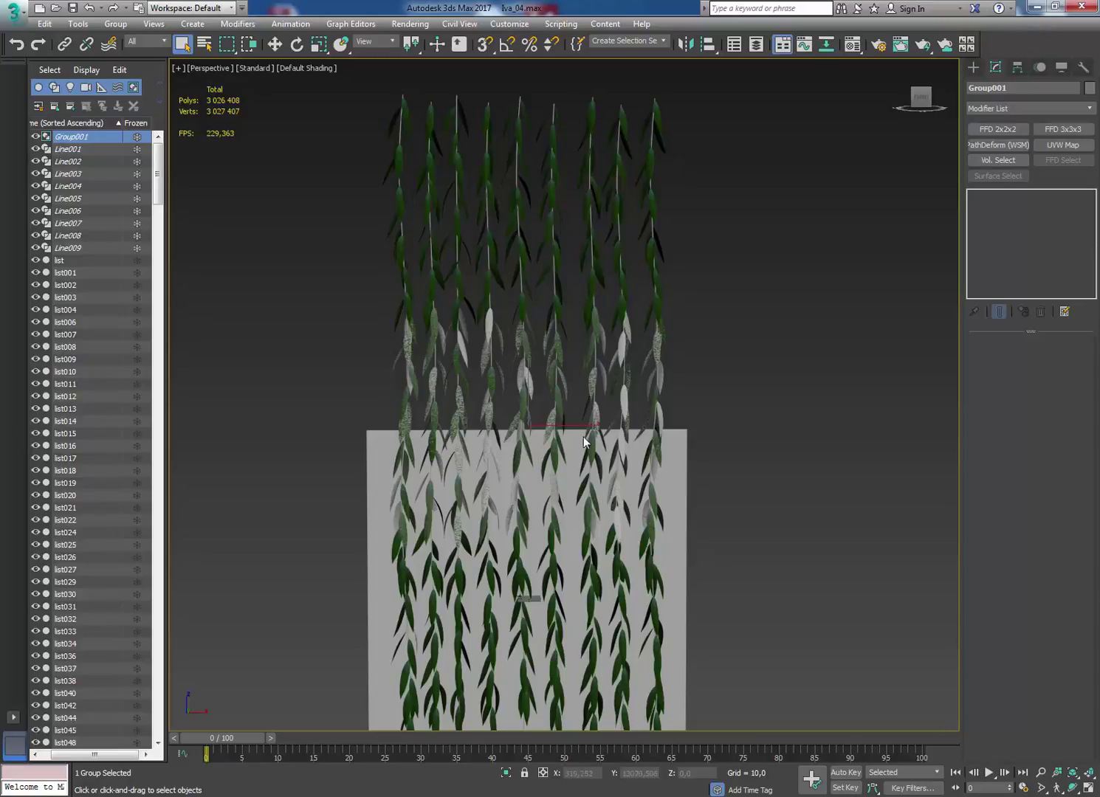
pyautogui.click(275, 44)
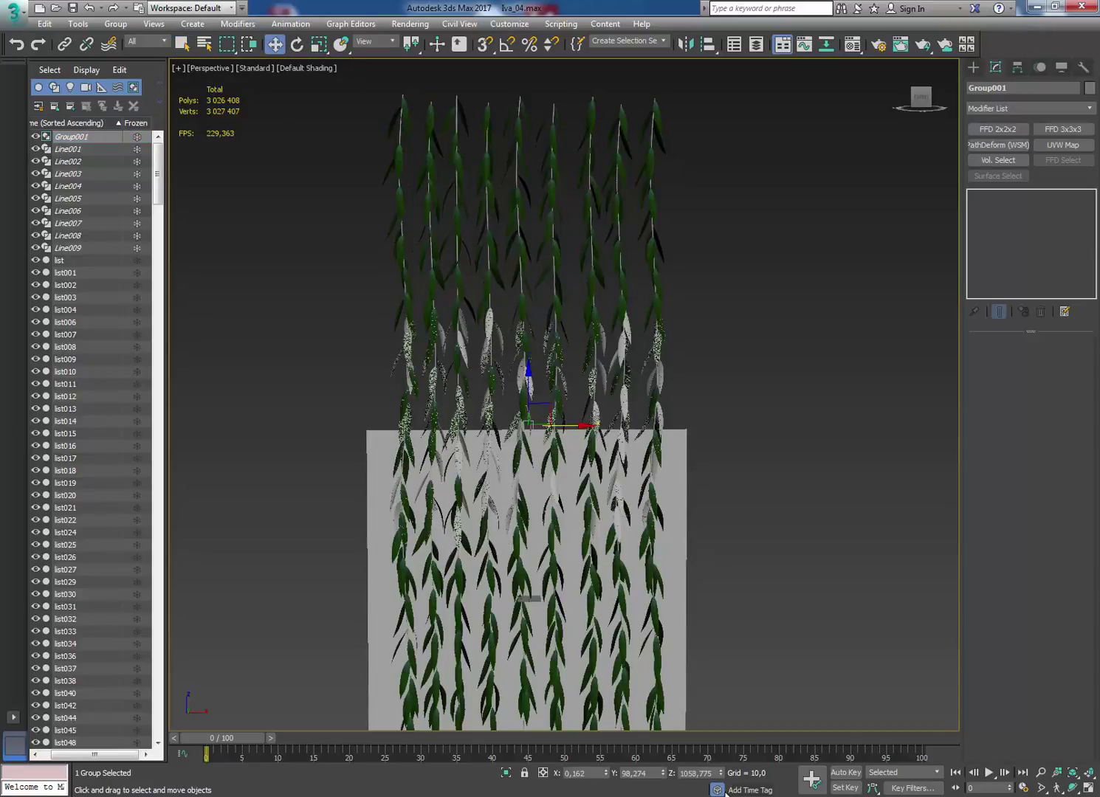
pyautogui.moveTo(714, 775); pyautogui.dragTo(667, 768)
# Copy Group001's Z value 1058,775 into Windows Calculator
pyautogui.rightClick(698, 776)
pyautogui.click(731, 626)
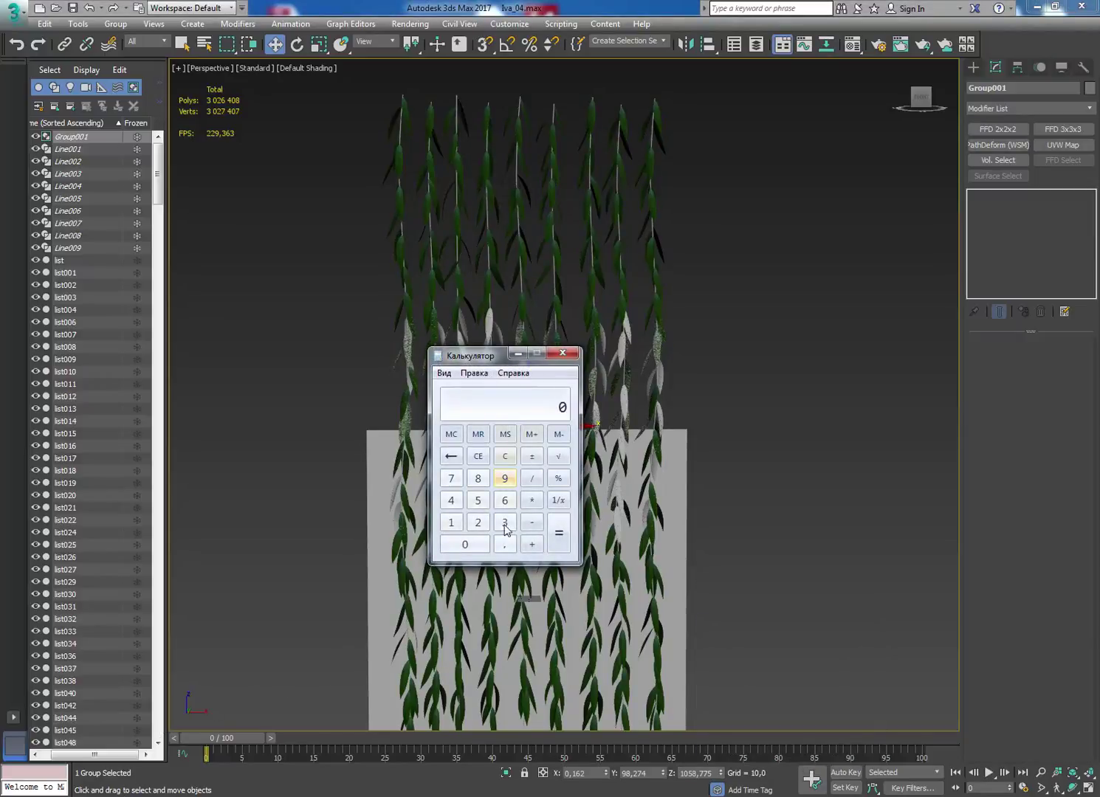
pyautogui.rightClick(530, 401)
pyautogui.click(565, 422)
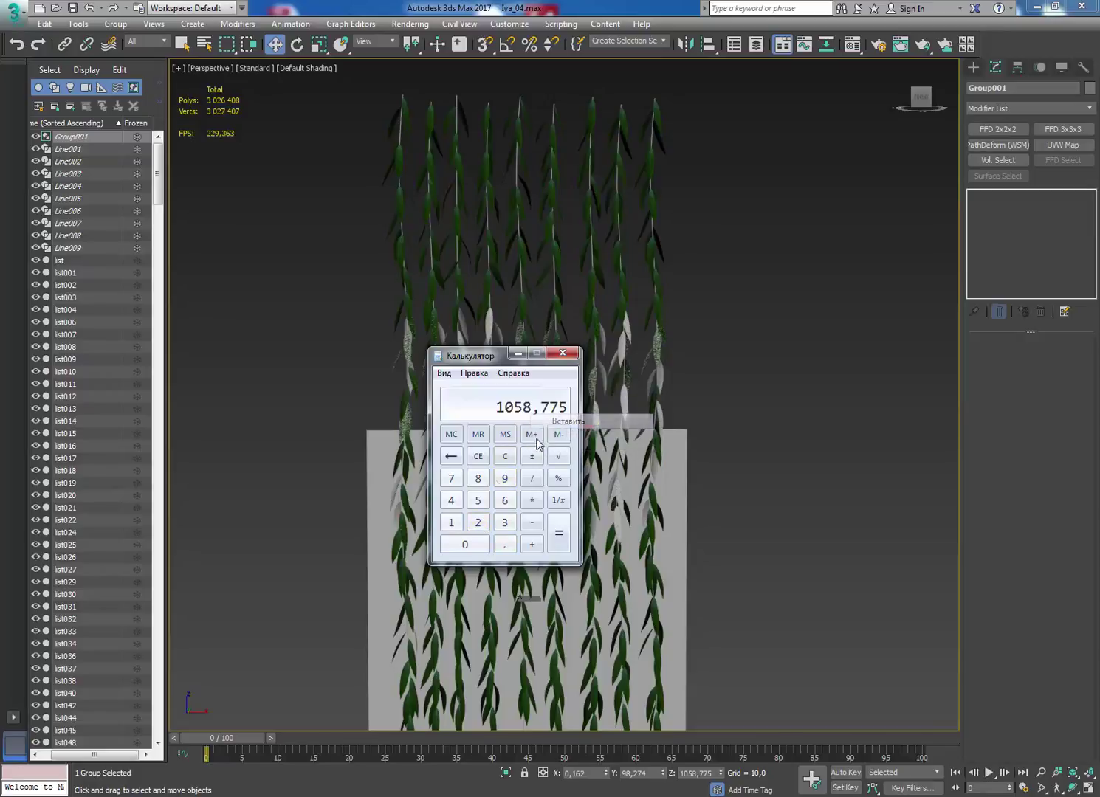
# Add 2048 in Calculator and copy the 3106,775 result
pyautogui.click(532, 544)
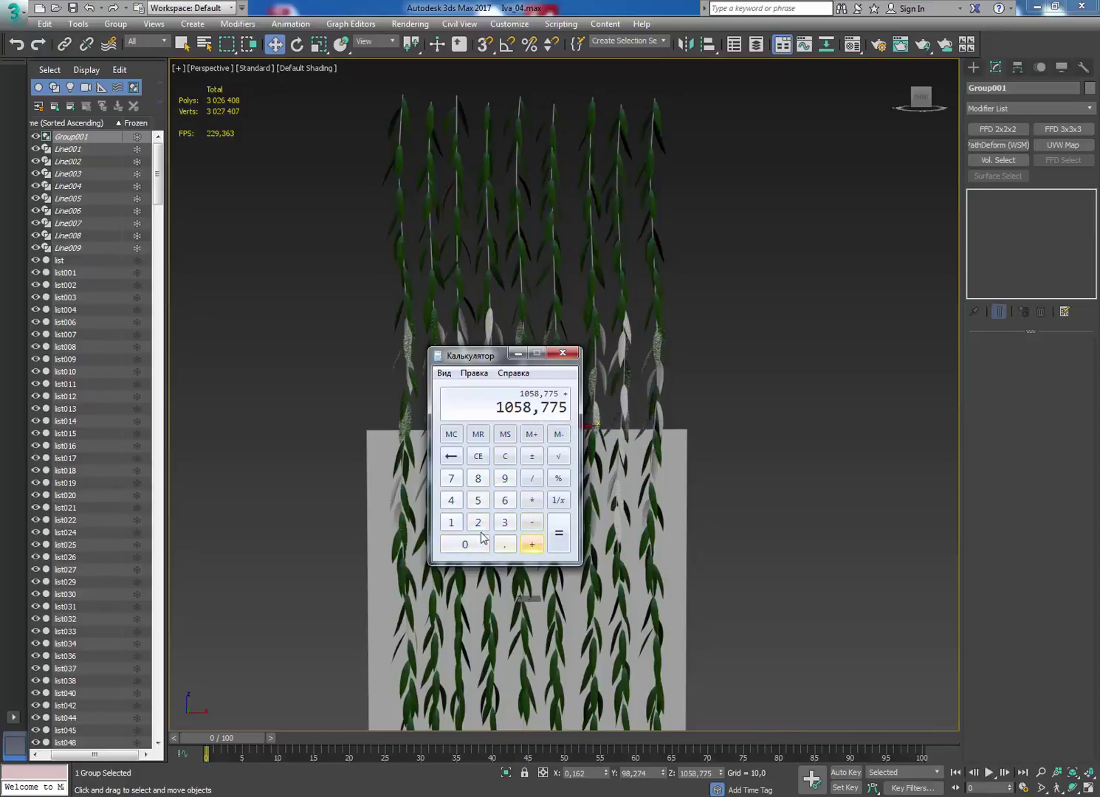
pyautogui.click(478, 522)
pyautogui.click(464, 545)
pyautogui.click(452, 500)
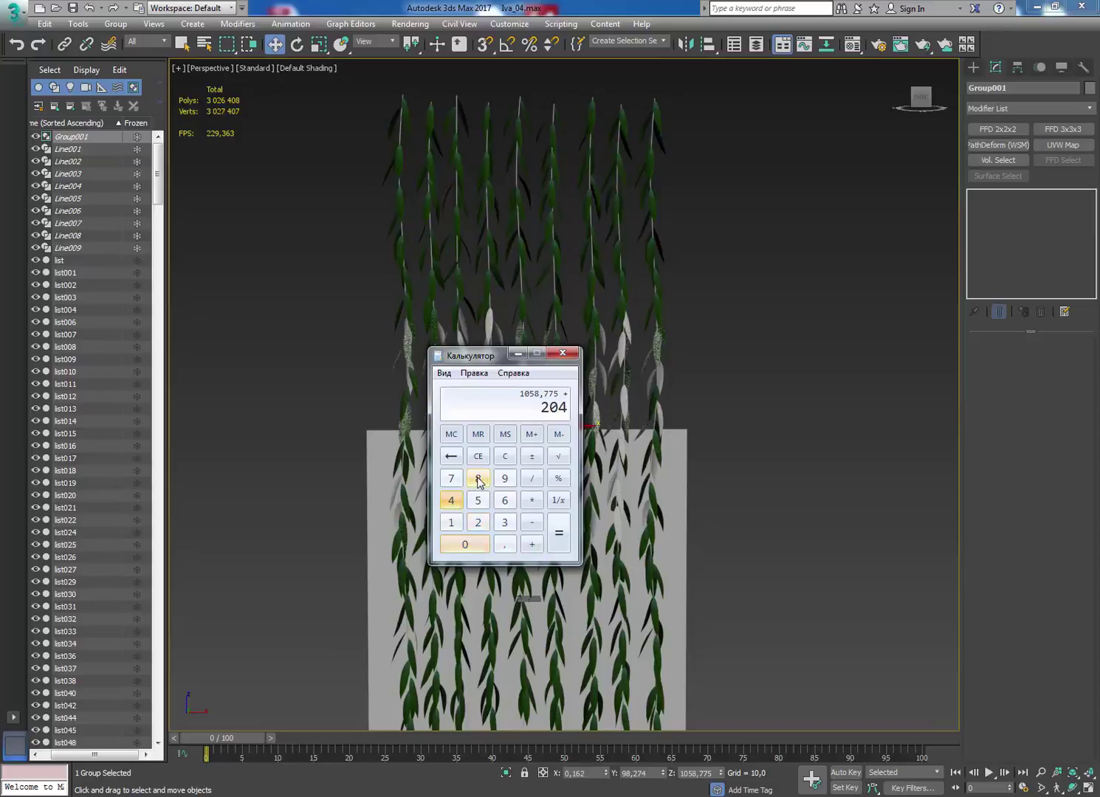
pyautogui.click(477, 480)
pyautogui.click(559, 533)
pyautogui.rightClick(535, 407)
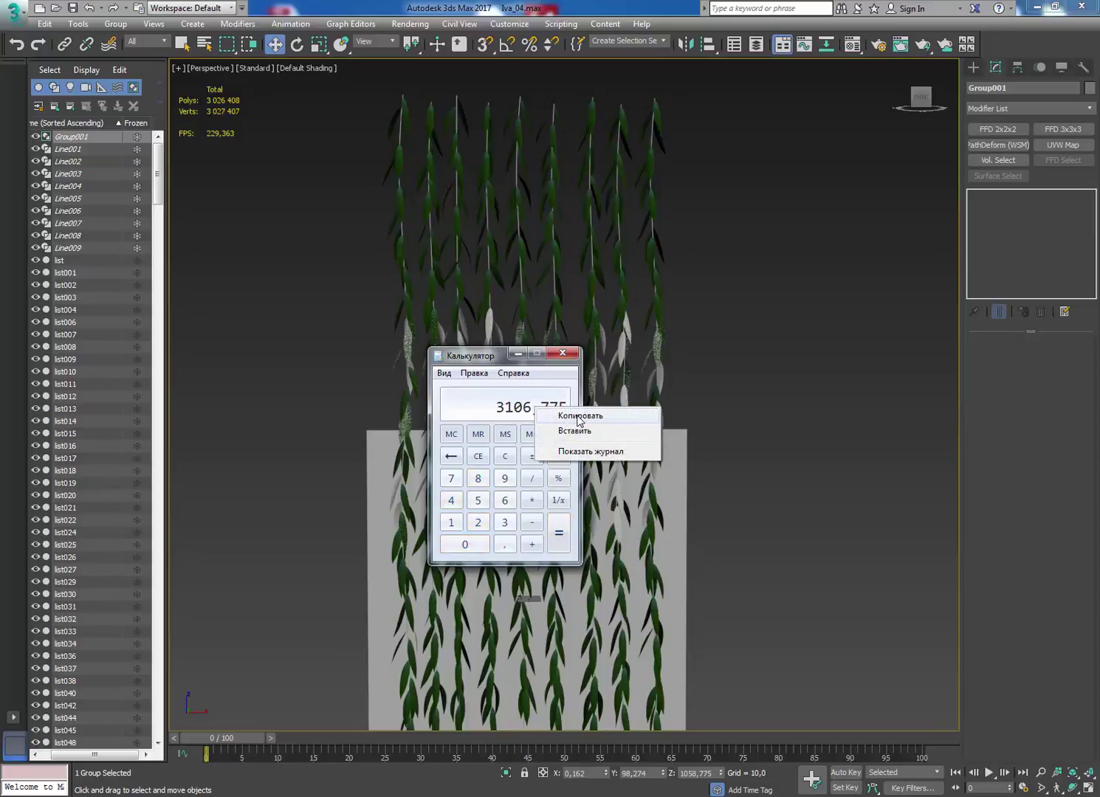
pyautogui.click(578, 417)
pyautogui.click(713, 774)
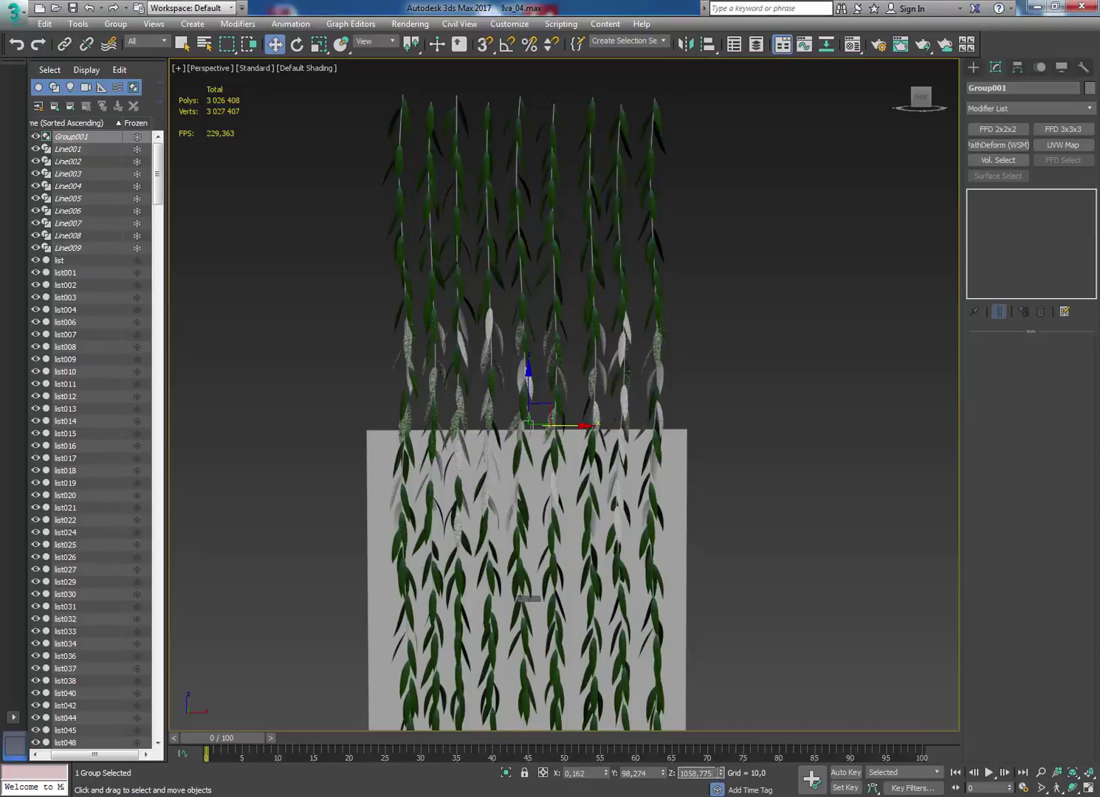
# Set Group001's Z position to 3106,775 to raise the cloned leaves
pyautogui.rightClick(708, 774)
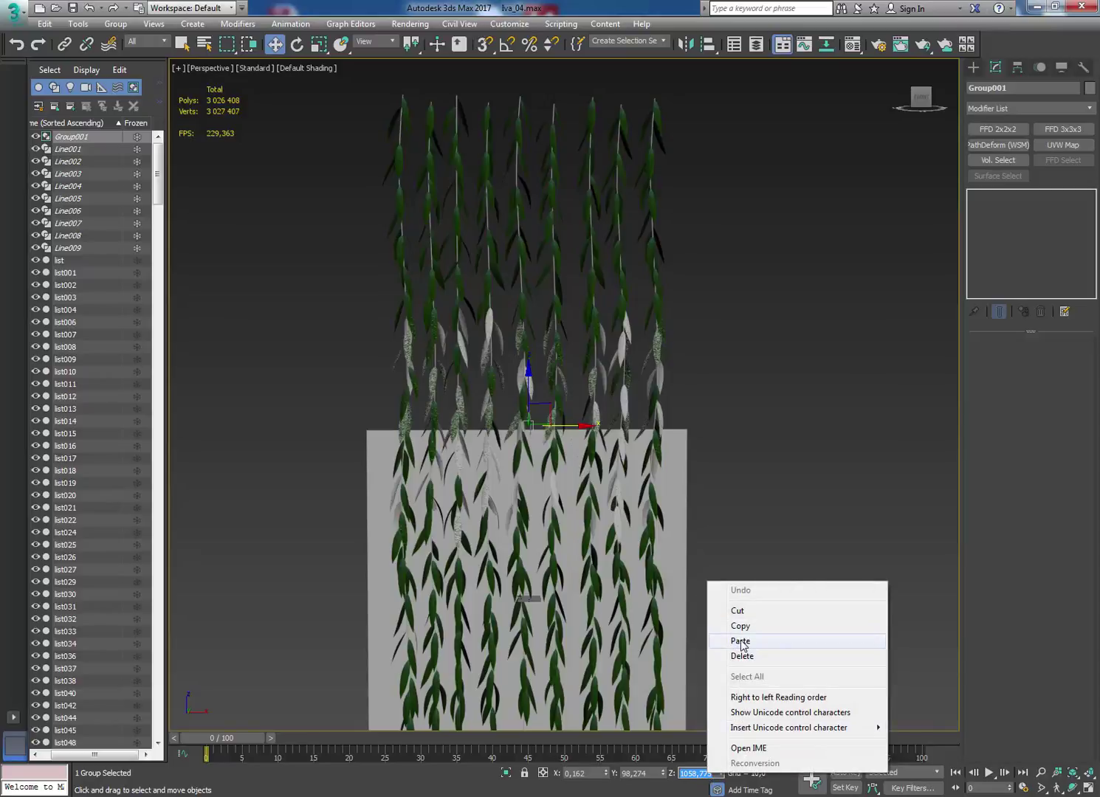
pyautogui.click(741, 641)
pyautogui.press('Return')
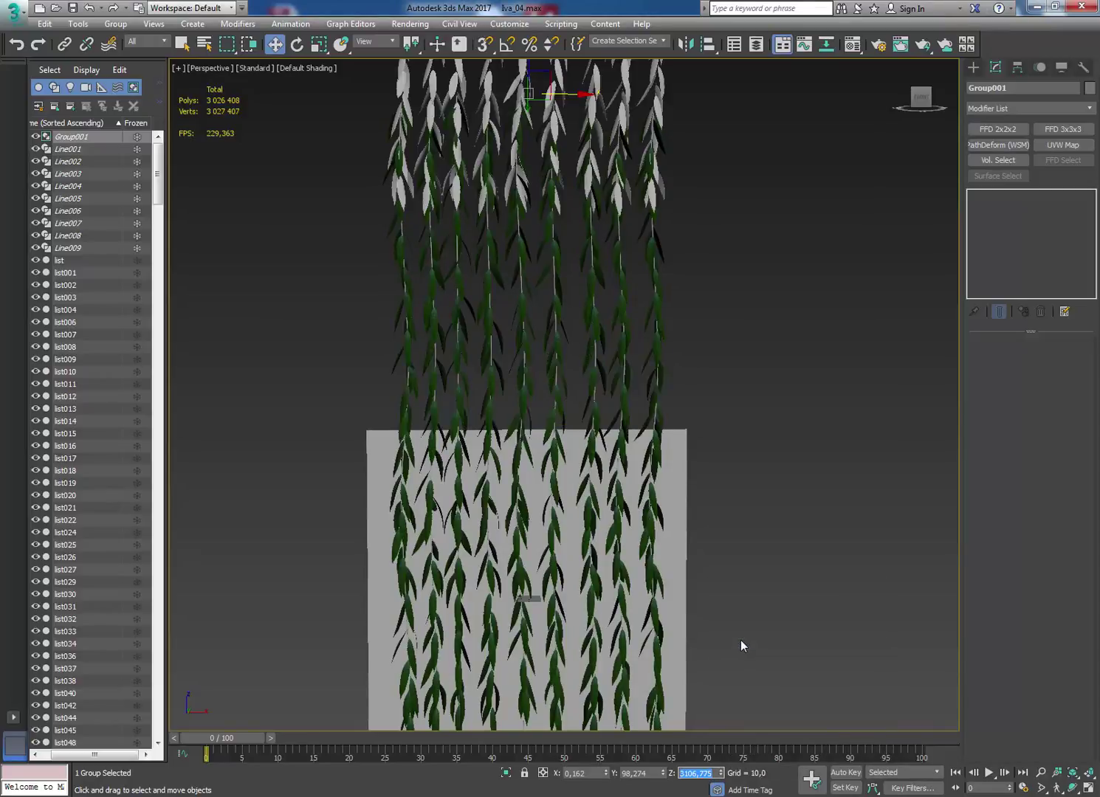
# Zoom in close on the willow leaves and select the overlapping leaf list014
pyautogui.moveTo(720, 272); pyautogui.dragTo(709, 430, button='middle')
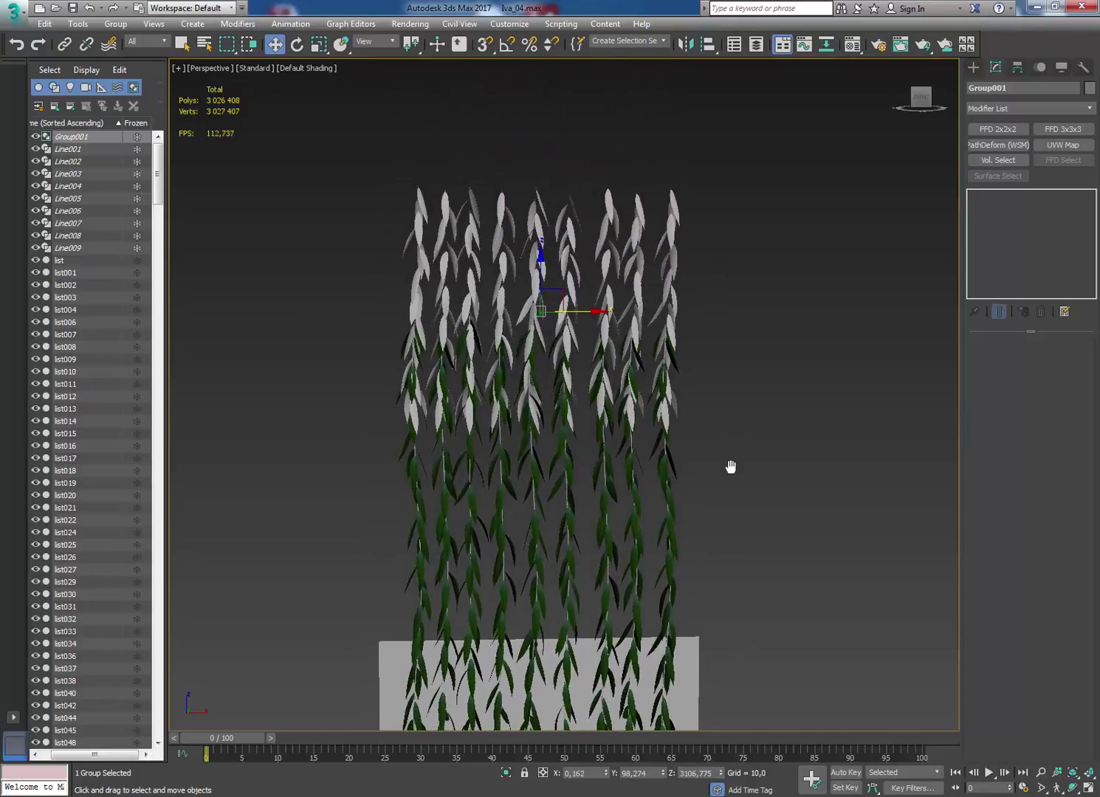
pyautogui.scroll(3, 528, 355)
pyautogui.scroll(3, 527, 355)
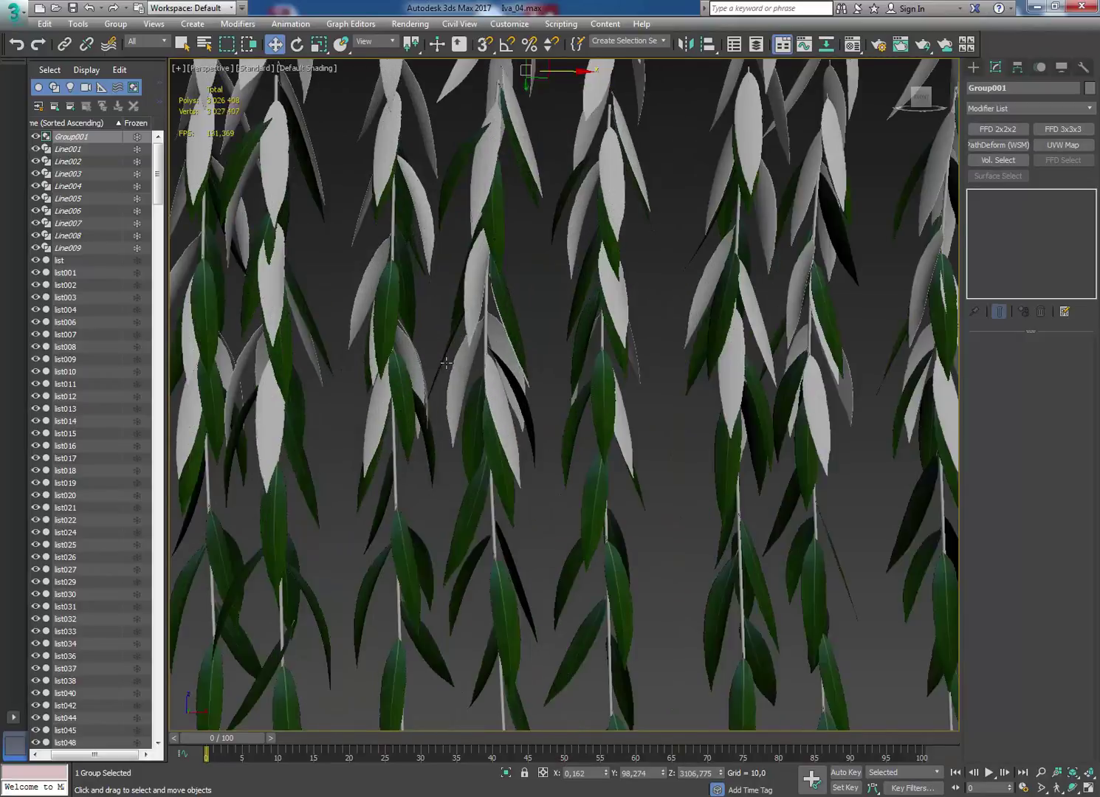
pyautogui.moveTo(527, 355)
pyautogui.mouseDown(button='middle')
pyautogui.moveTo(579, 341)
pyautogui.moveTo(625, 427)
pyautogui.mouseUp(button='middle')
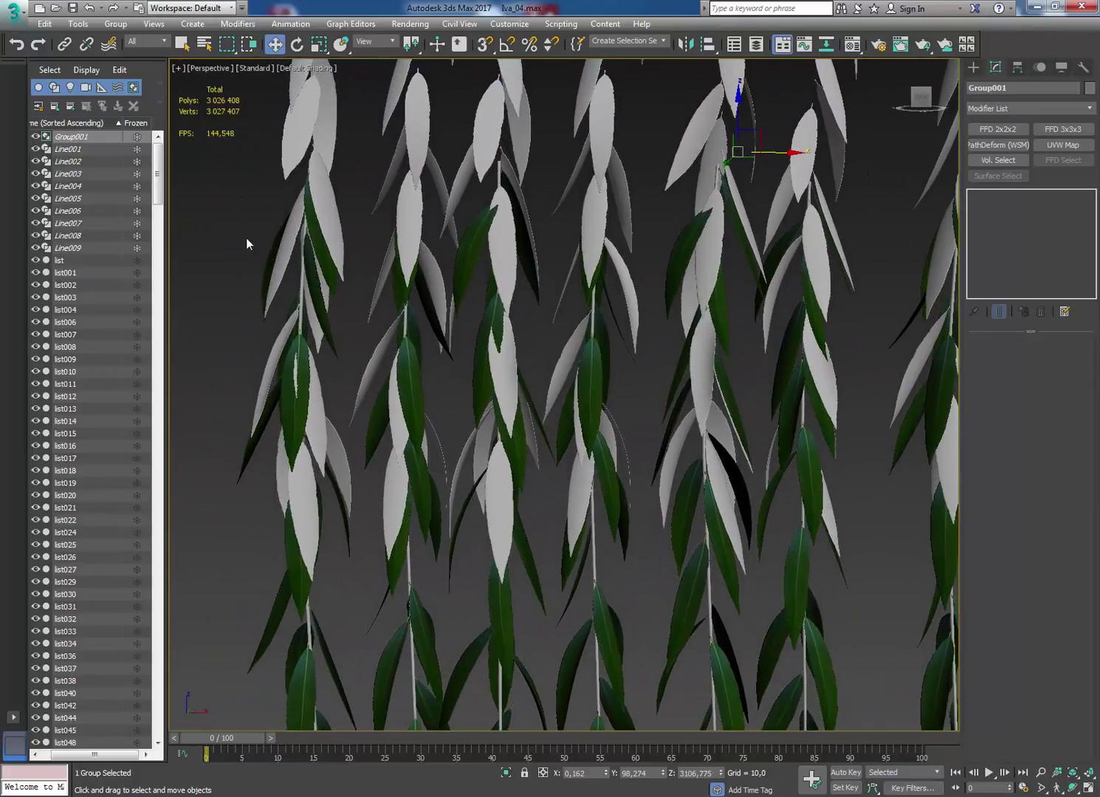
pyautogui.click(180, 45)
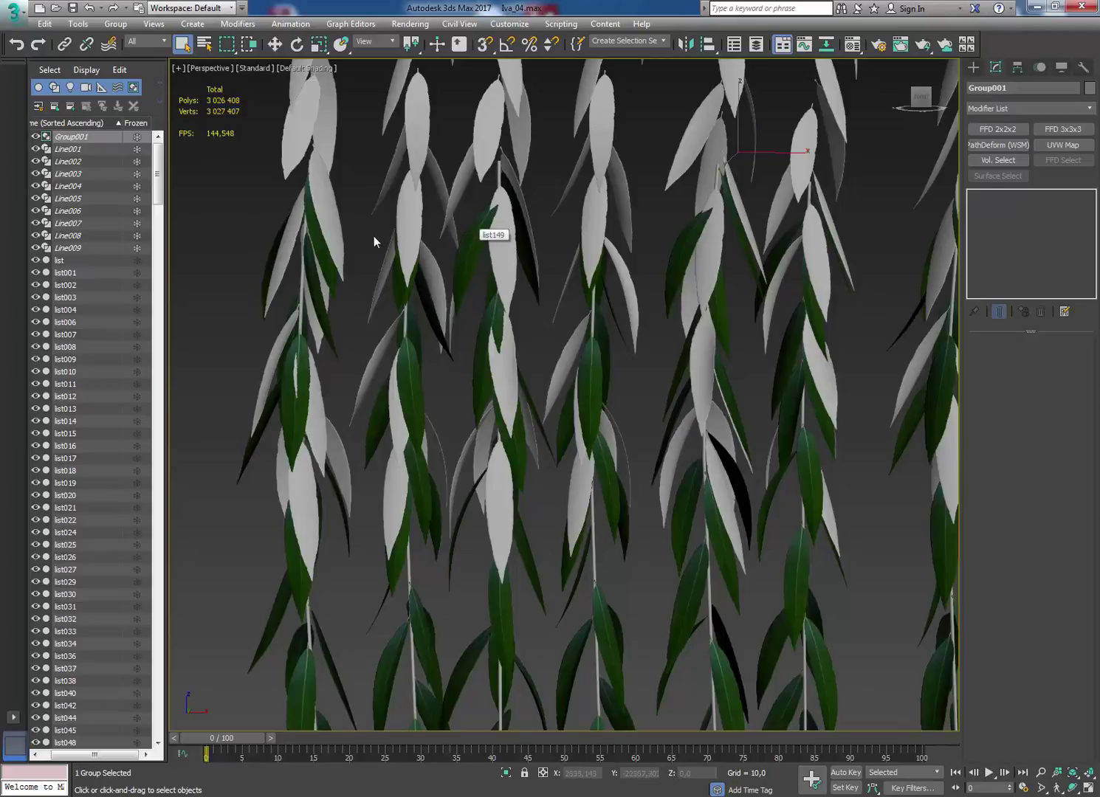
pyautogui.moveTo(373, 235); pyautogui.dragTo(381, 273, button='middle')
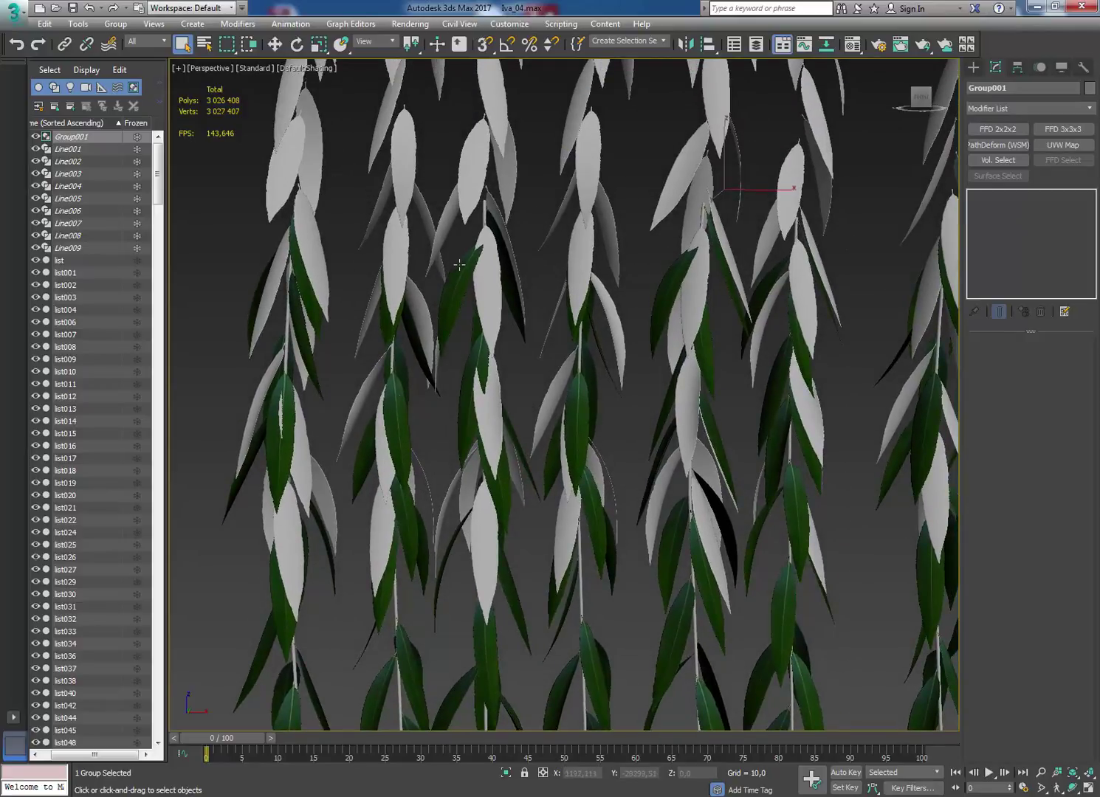
pyautogui.click(307, 286)
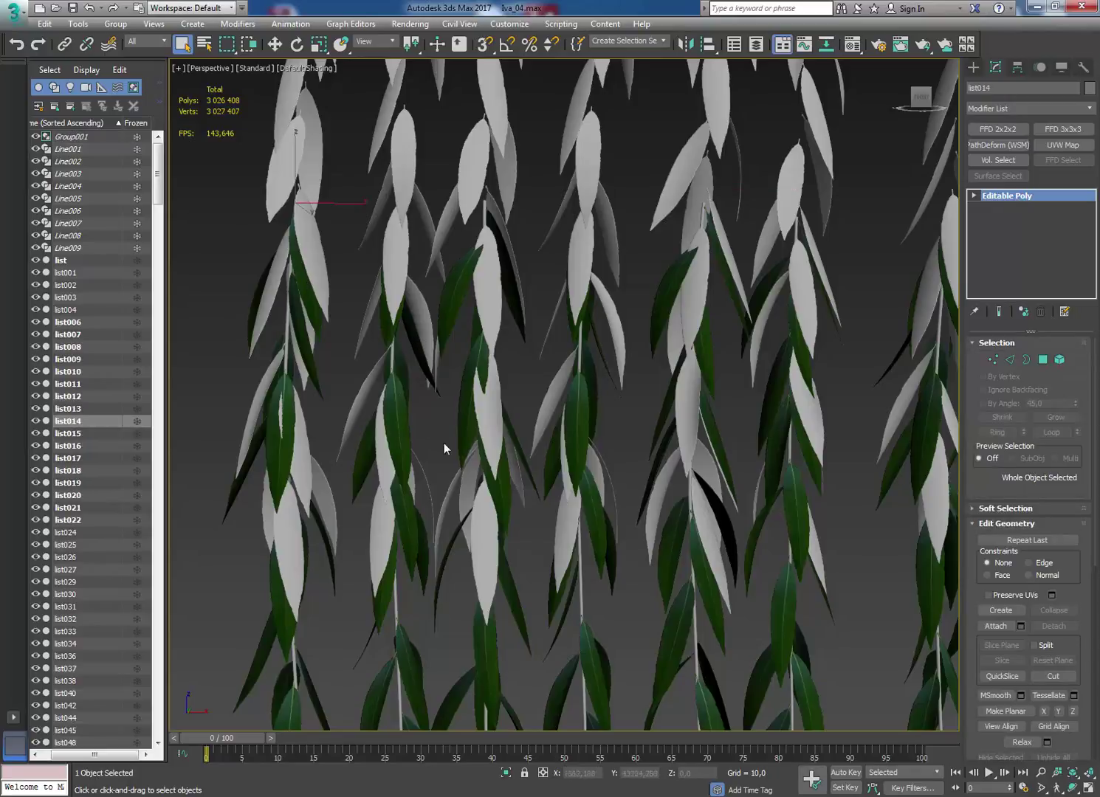
# Delete leaf list014, another overlapping leaf, and a mid-strand band of overlapping leaves
pyautogui.click(311, 298)
pyautogui.press('Delete')
pyautogui.click(305, 302)
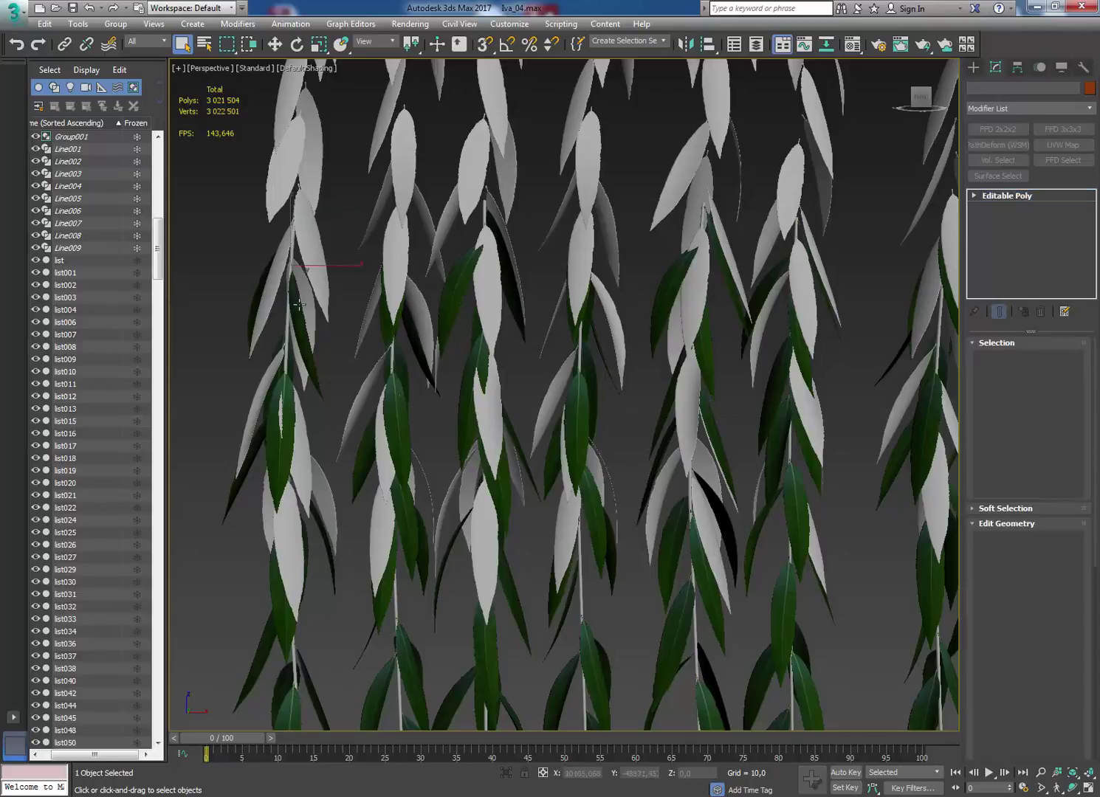
pyautogui.press('Delete')
pyautogui.moveTo(218, 254); pyautogui.dragTo(857, 490)
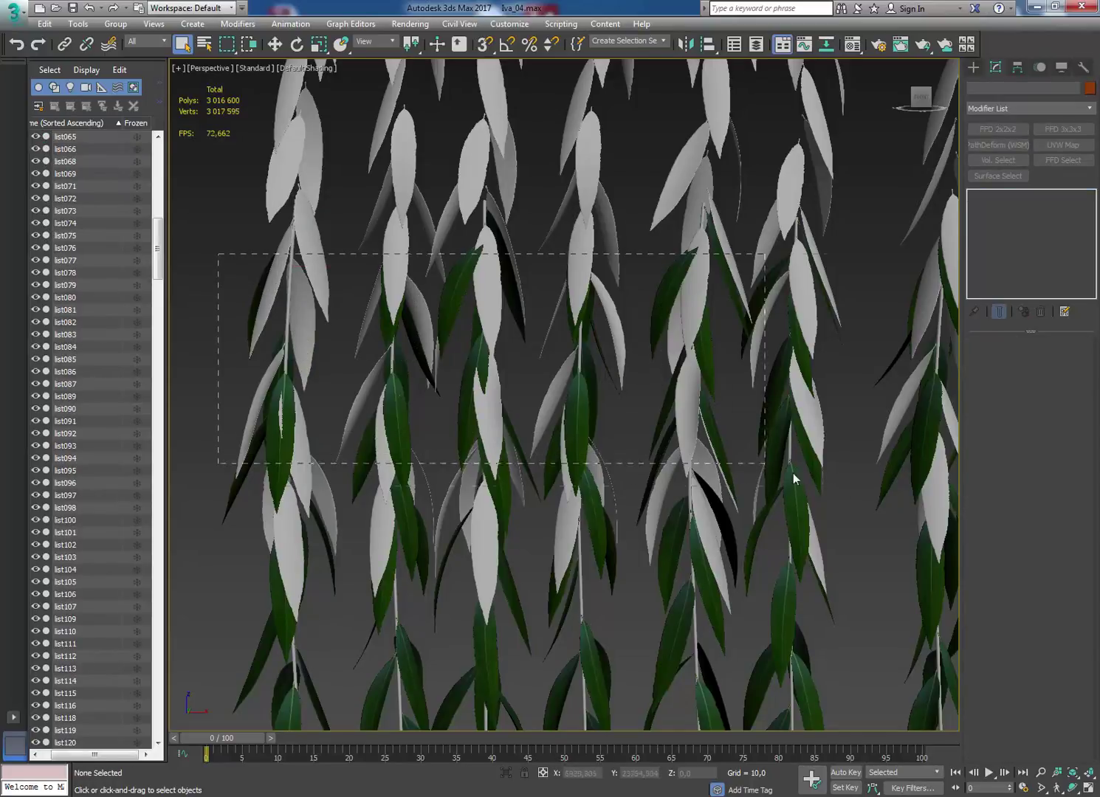
pyautogui.press('Delete')
# Delete a second band of overlapping leaves and the leaf list486
pyautogui.scroll(3, 565, 397)
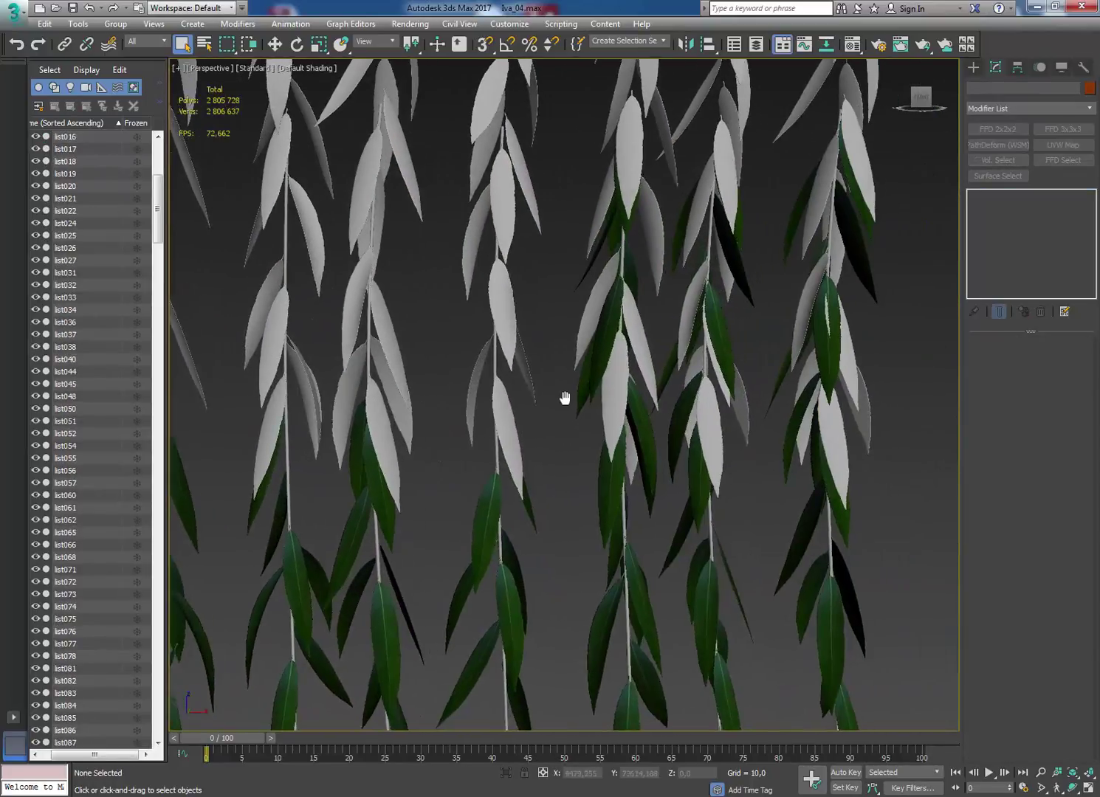
pyautogui.moveTo(840, 441); pyautogui.dragTo(841, 389)
pyautogui.press('Delete')
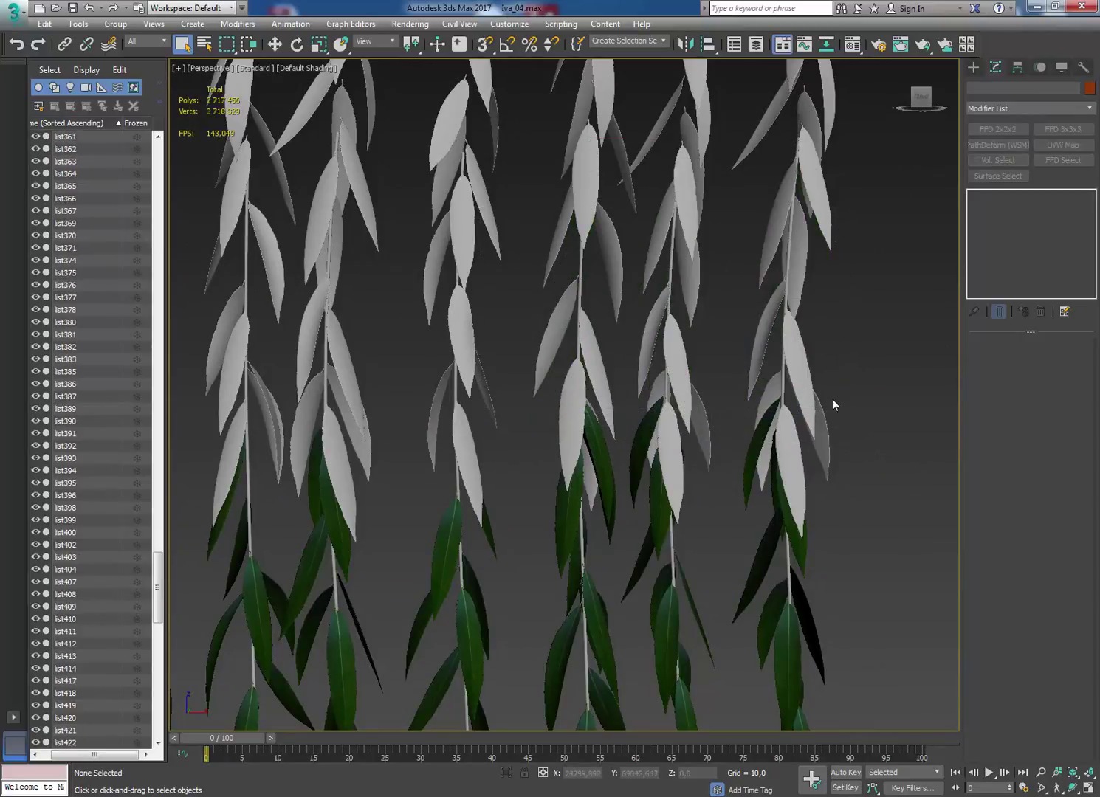
pyautogui.click(773, 414)
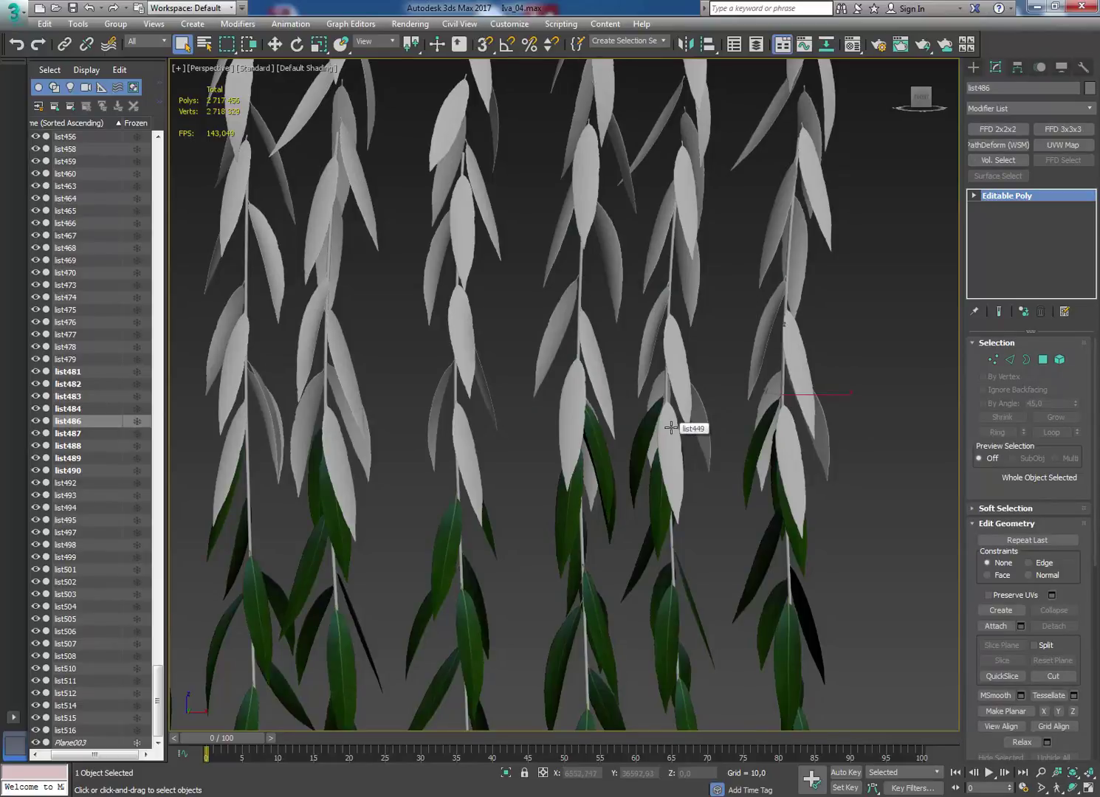
pyautogui.moveTo(768, 449); pyautogui.dragTo(750, 409, button='middle')
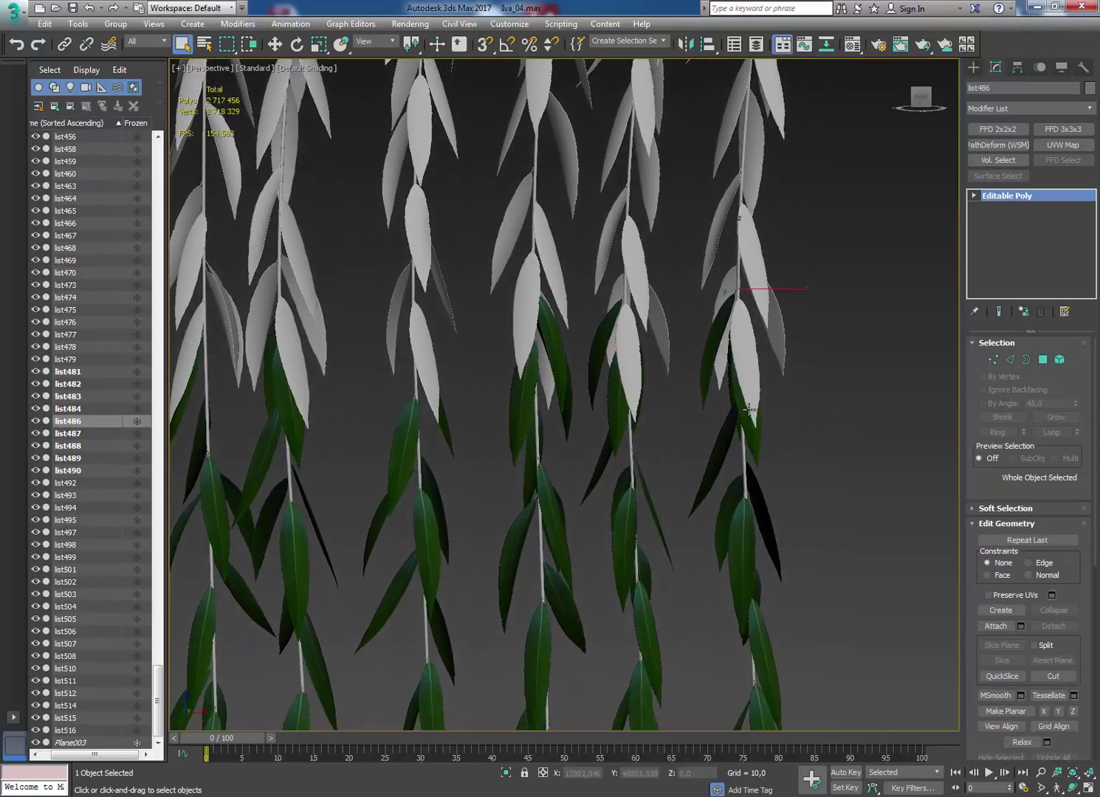
pyautogui.press('Delete')
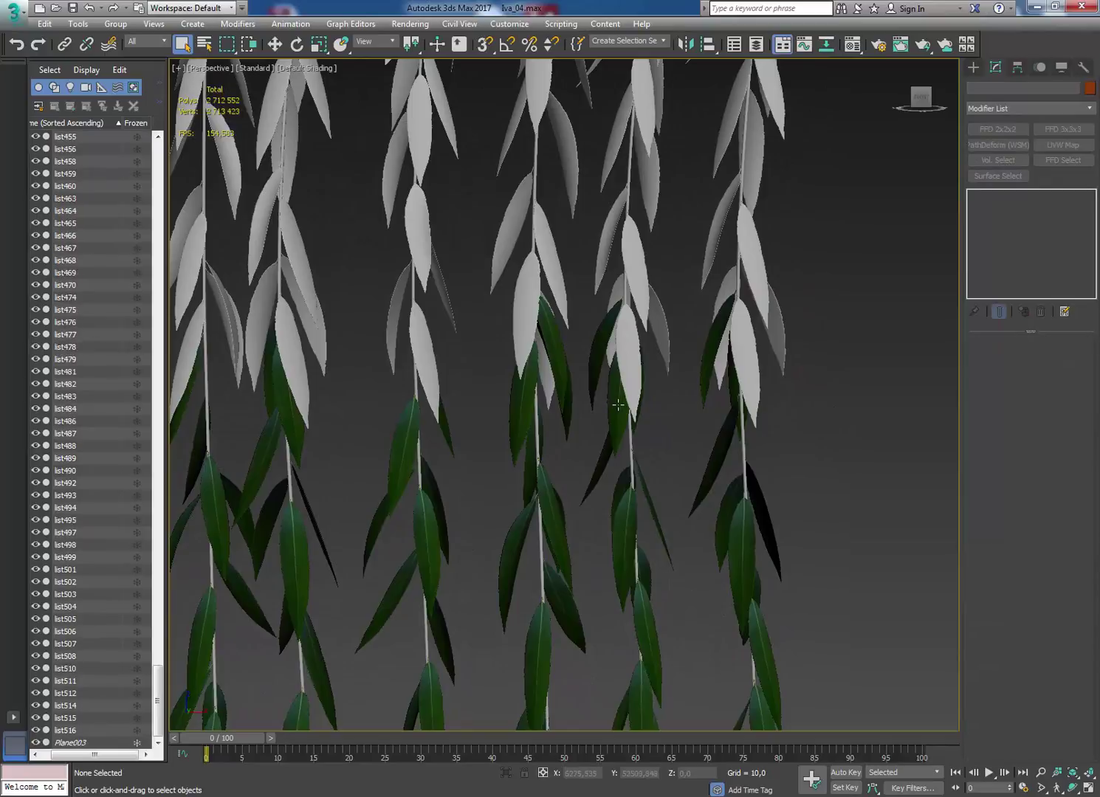
# Delete leaf list486 and another overlapping leaf after orbiting around the strands
pyautogui.click(618, 405)
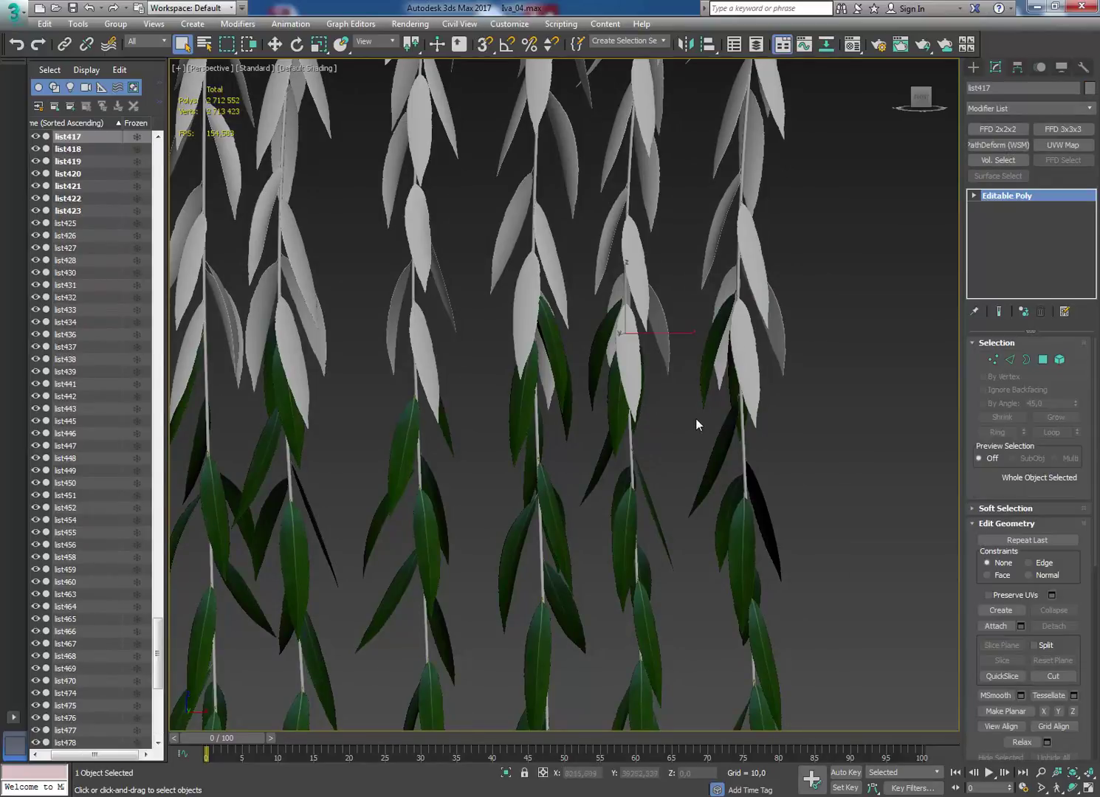
pyautogui.moveTo(695, 417)
pyautogui.keyDown('alt'); pyautogui.mouseDown(button='middle')
pyautogui.moveTo(674, 415)
pyautogui.moveTo(755, 415)
pyautogui.moveTo(737, 423)
pyautogui.mouseUp(button='middle'); pyautogui.keyUp('alt')
pyautogui.click(725, 324)
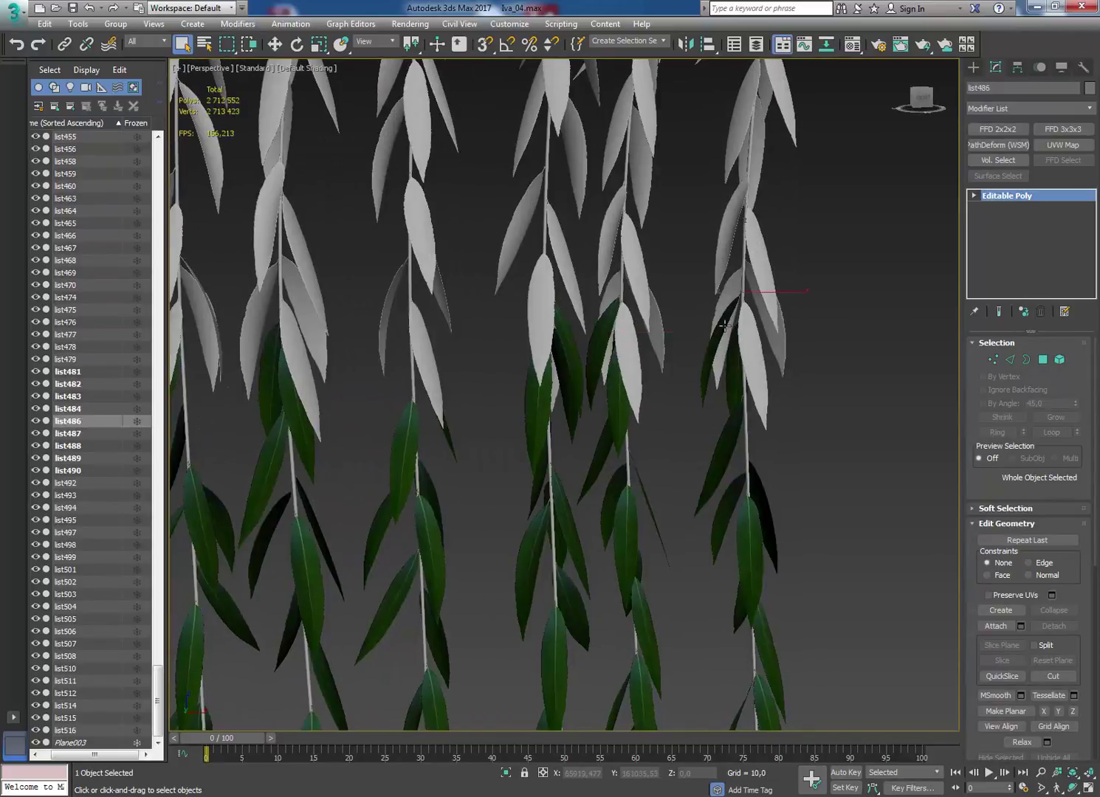
pyautogui.press('Delete')
pyautogui.click(604, 336)
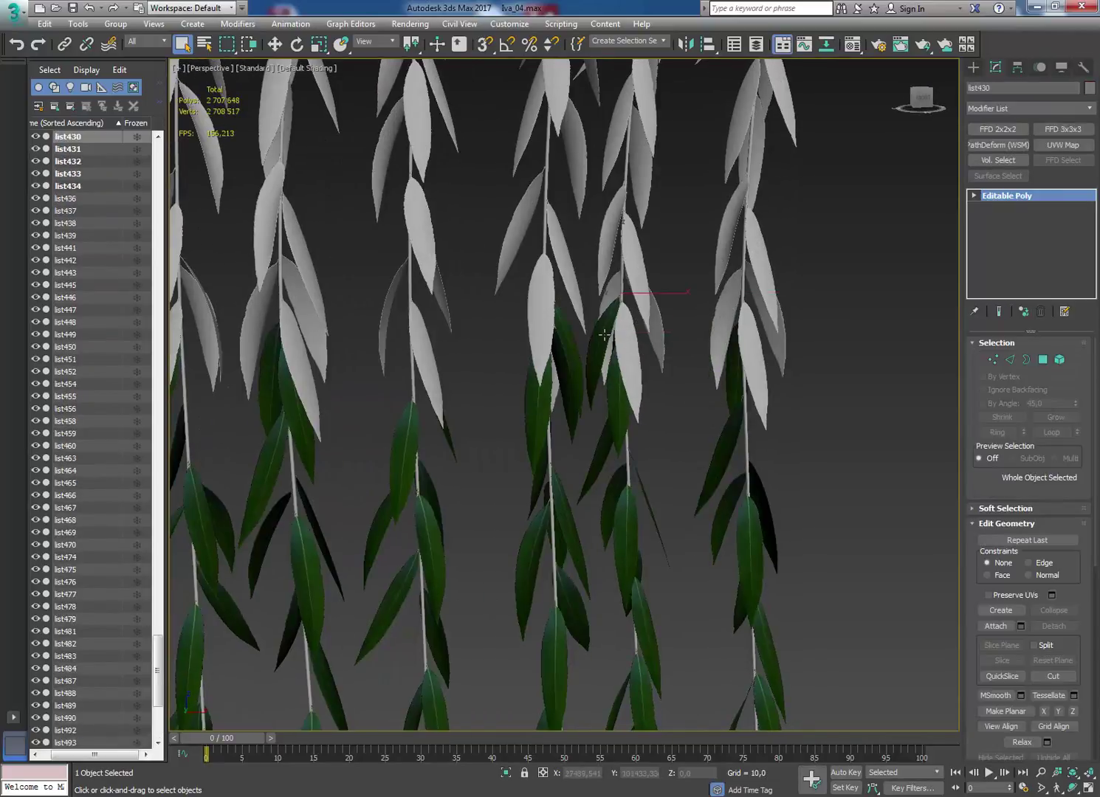
pyautogui.press('Delete')
# Inspect leaves list417 and list449 from new angles, then delete leaf list505
pyautogui.click(612, 390)
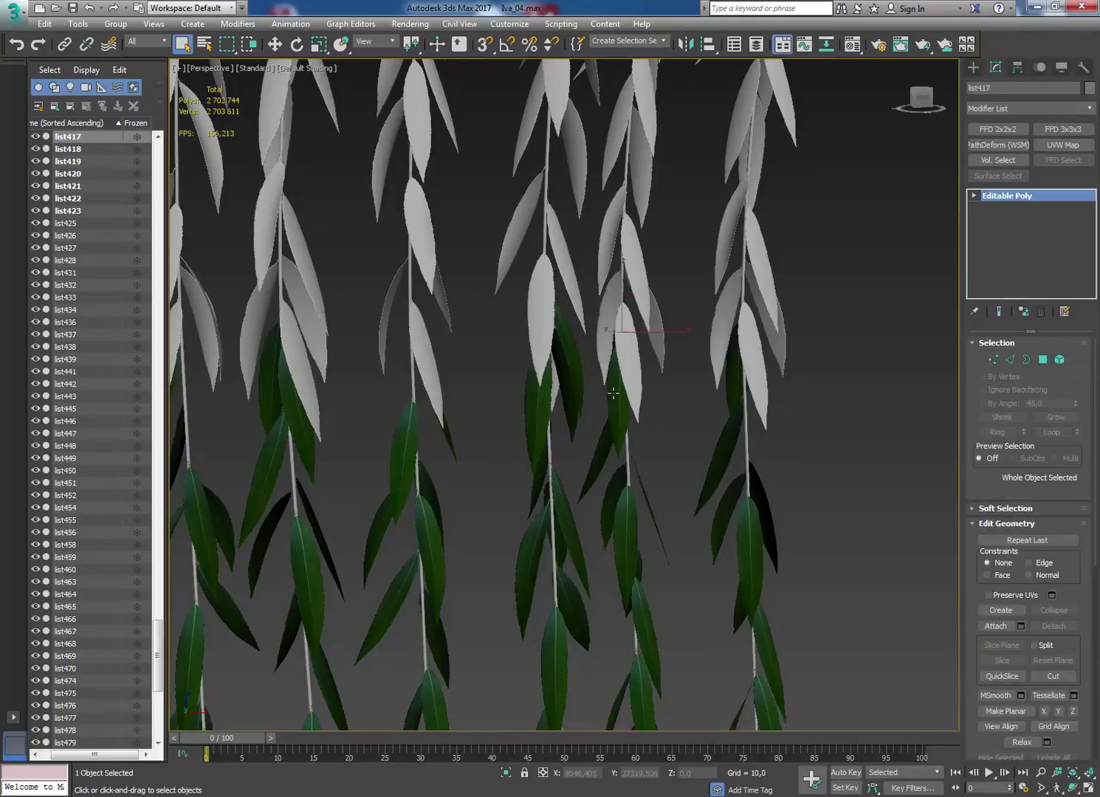
pyautogui.moveTo(617, 395)
pyautogui.keyDown('alt'); pyautogui.mouseDown(button='middle')
pyautogui.moveTo(570, 387)
pyautogui.moveTo(609, 398)
pyautogui.moveTo(589, 397)
pyautogui.moveTo(664, 383)
pyautogui.mouseUp(button='middle'); pyautogui.keyUp('alt')
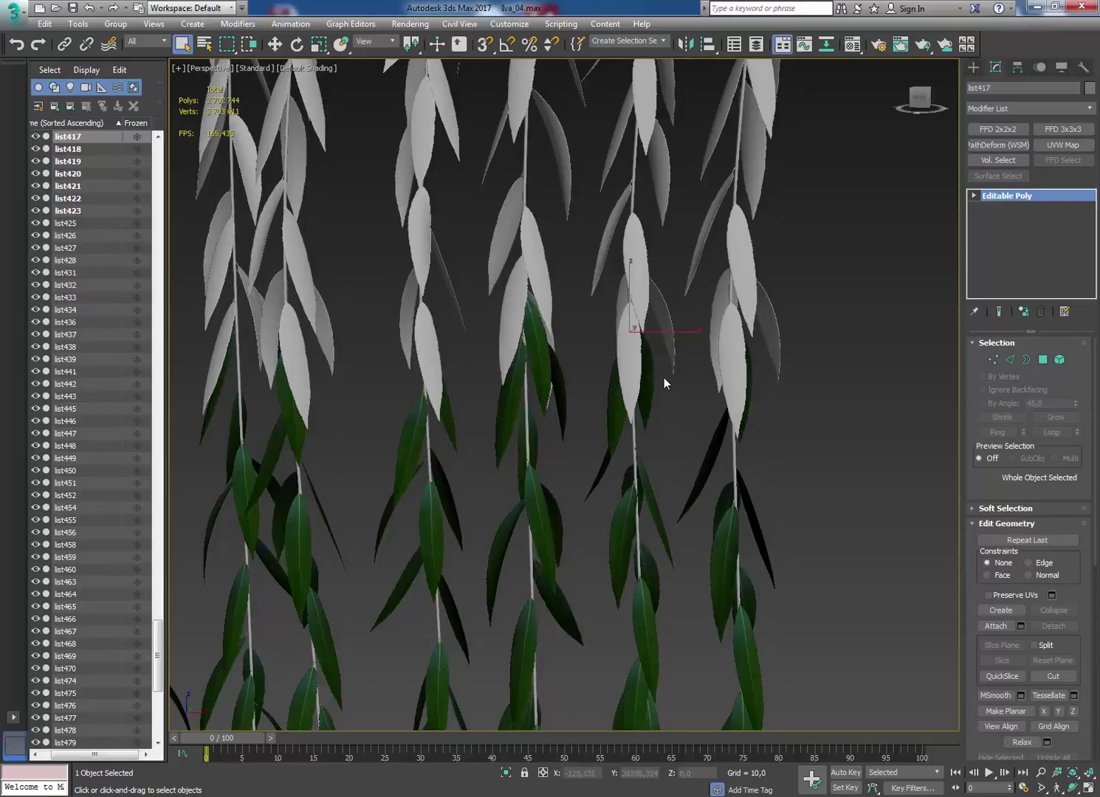
pyautogui.click(652, 375)
pyautogui.click(653, 379)
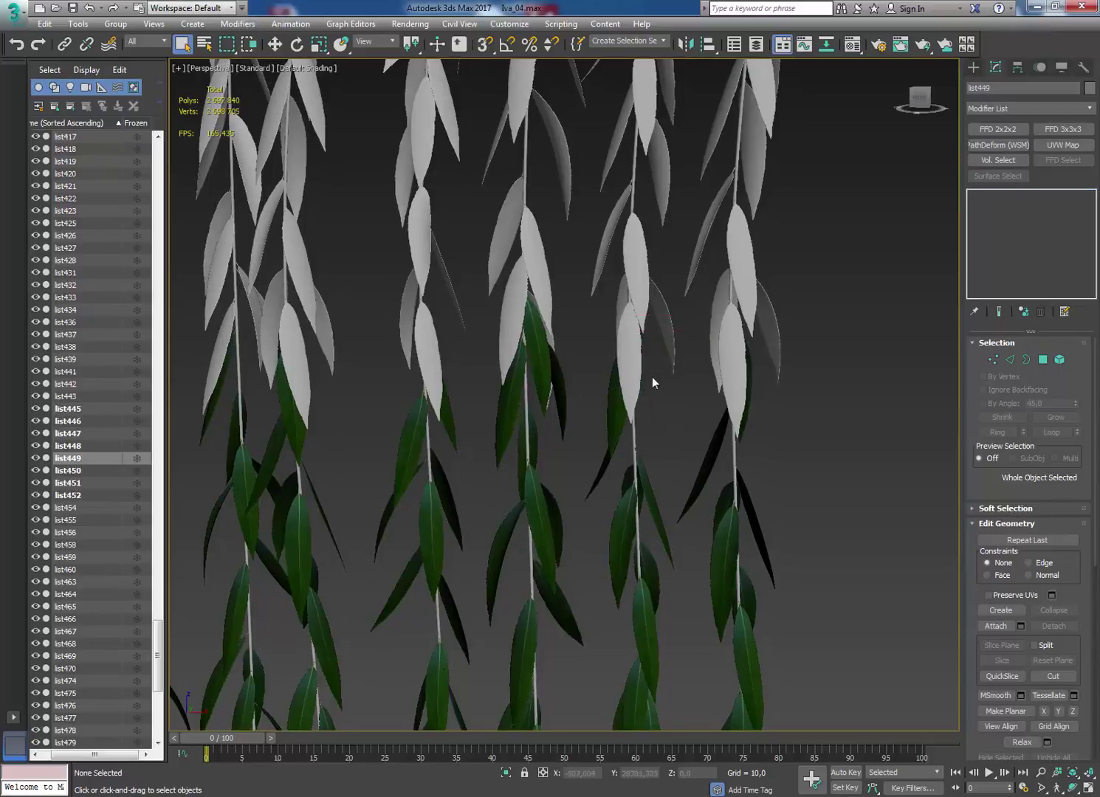
pyautogui.click(632, 415)
pyautogui.moveTo(637, 418)
pyautogui.keyDown('alt'); pyautogui.mouseDown(button='middle')
pyautogui.moveTo(720, 417)
pyautogui.moveTo(643, 385)
pyautogui.moveTo(605, 351)
pyautogui.moveTo(572, 373)
pyautogui.moveTo(565, 392)
pyautogui.moveTo(601, 423)
pyautogui.moveTo(645, 428)
pyautogui.moveTo(730, 400)
pyautogui.mouseUp(button='middle'); pyautogui.keyUp('alt')
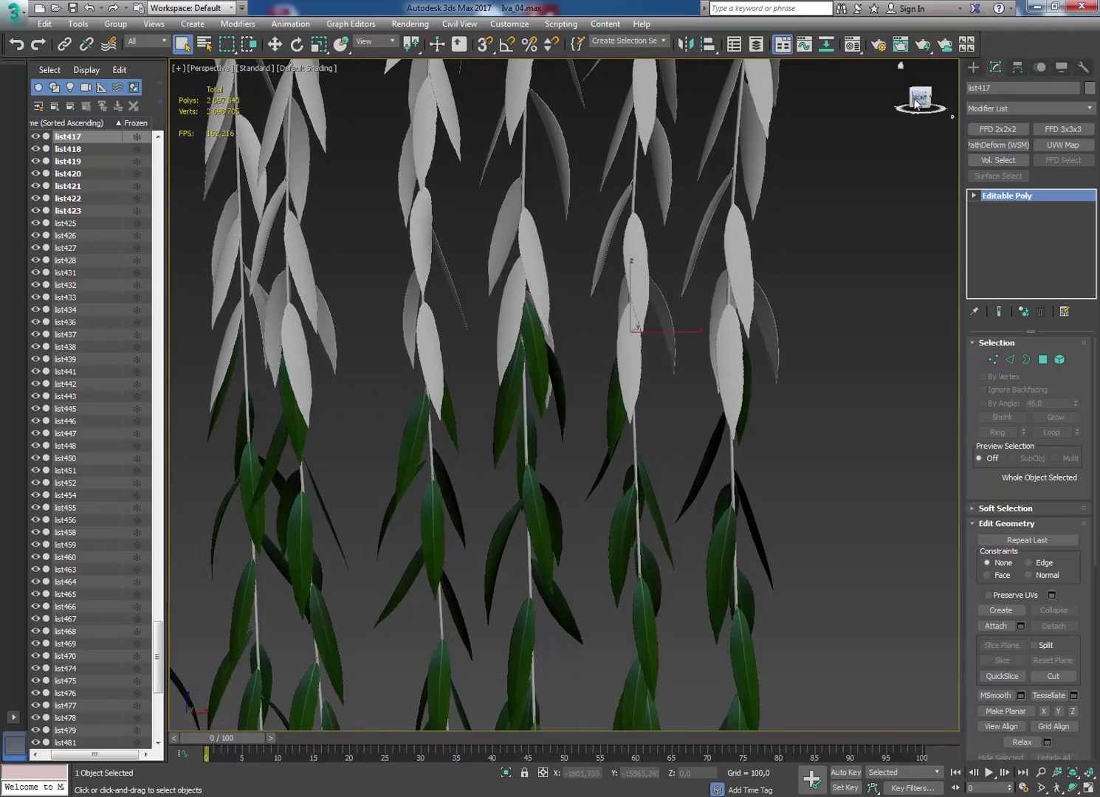
pyautogui.scroll(2, 832, 324)
pyautogui.scroll(2, 776, 334)
pyautogui.scroll(2, 667, 399)
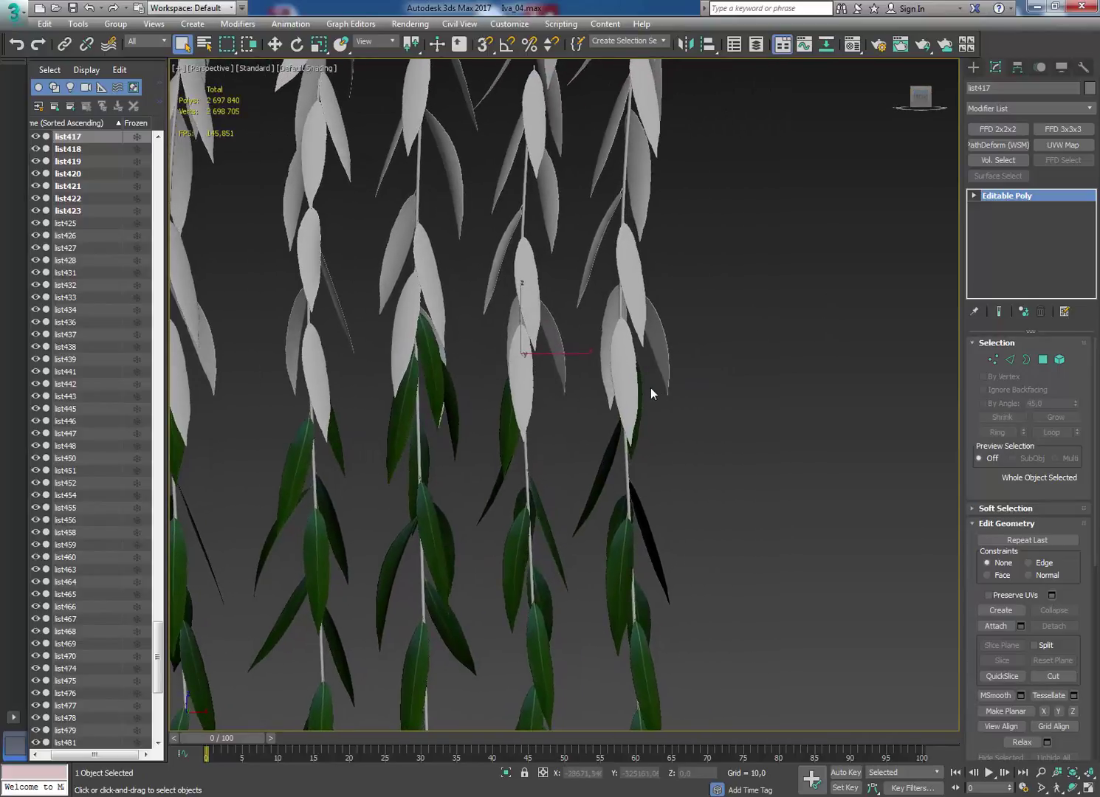
pyautogui.click(641, 386)
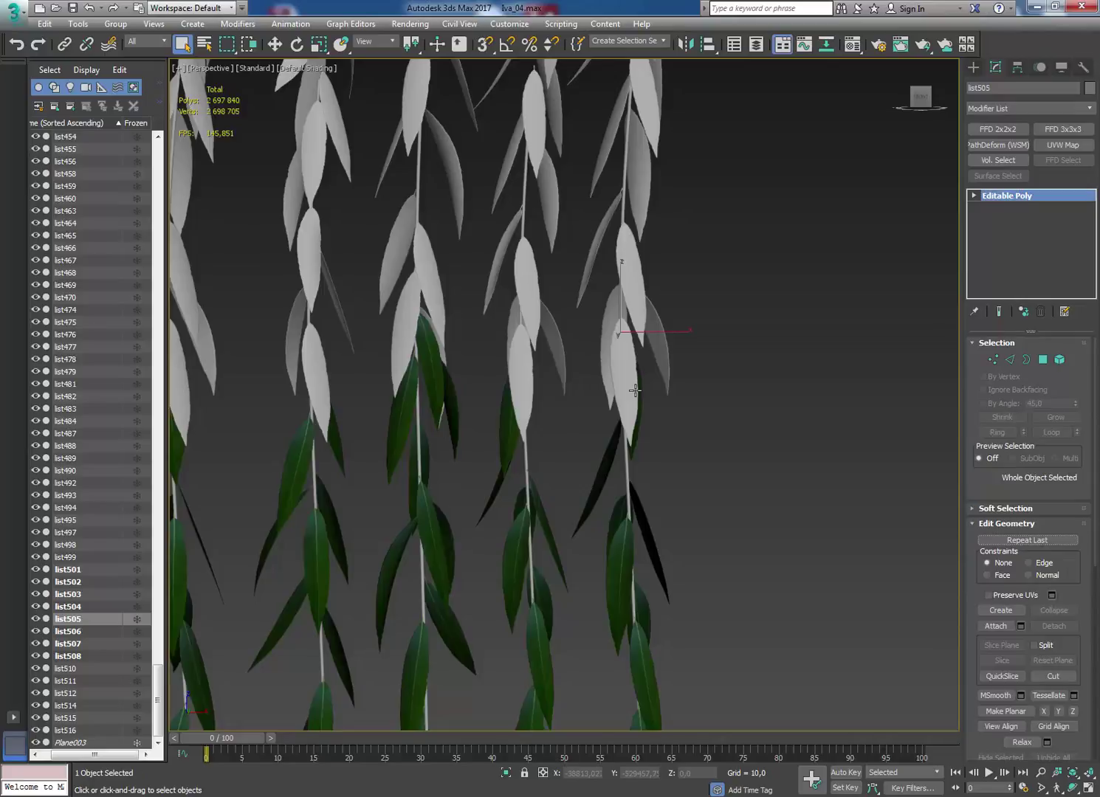
pyautogui.press('Delete')
# Delete a green and a dark overlapping leaf, then select list361 for rotating
pyautogui.click(413, 369)
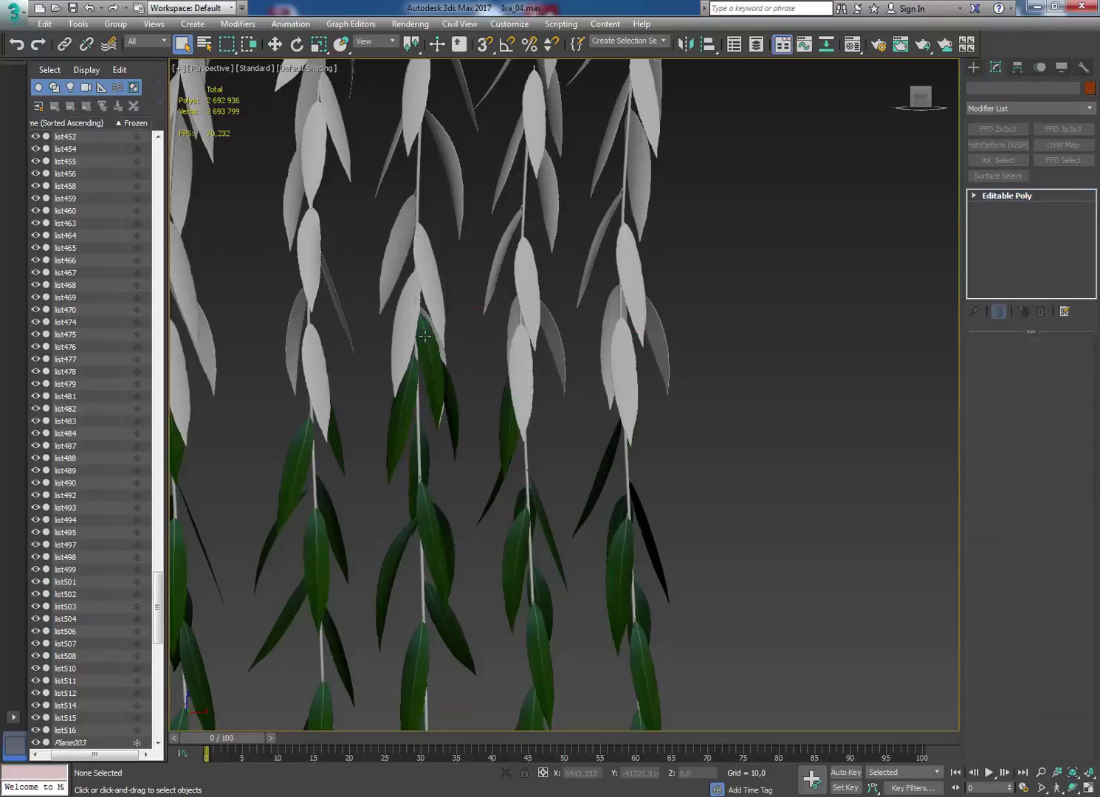
pyautogui.press('Delete')
pyautogui.click(427, 369)
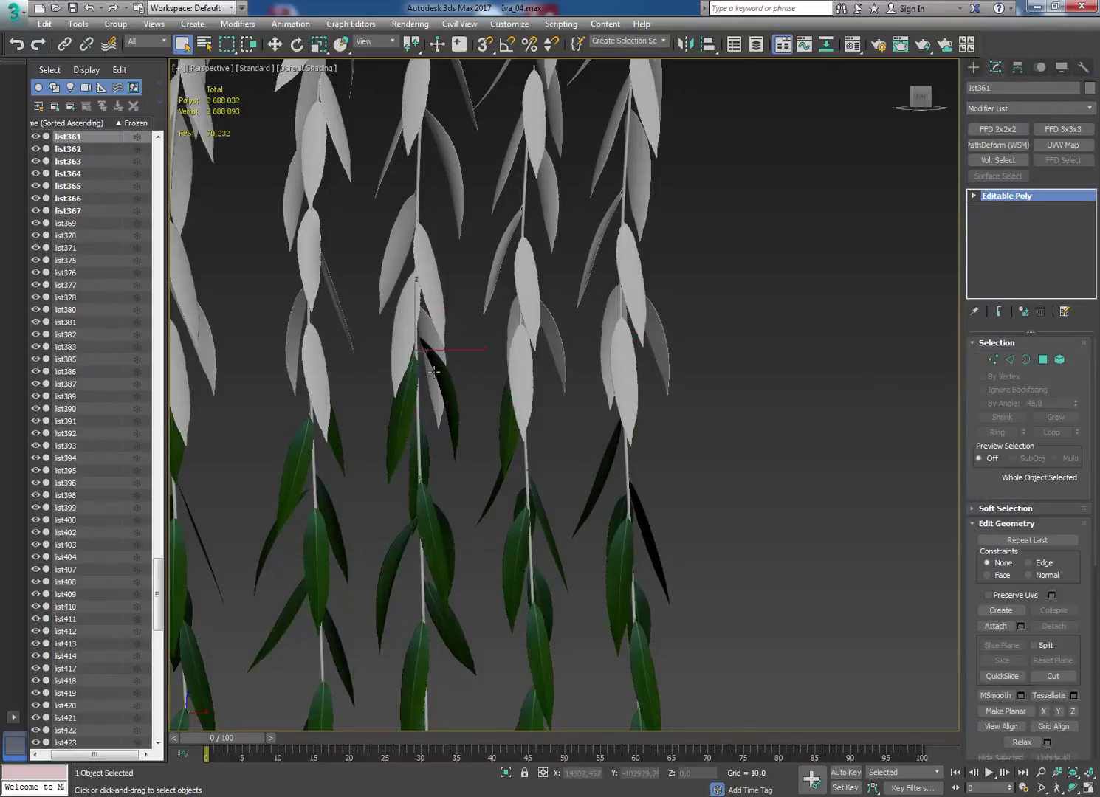
pyautogui.press('Delete')
pyautogui.click(412, 392)
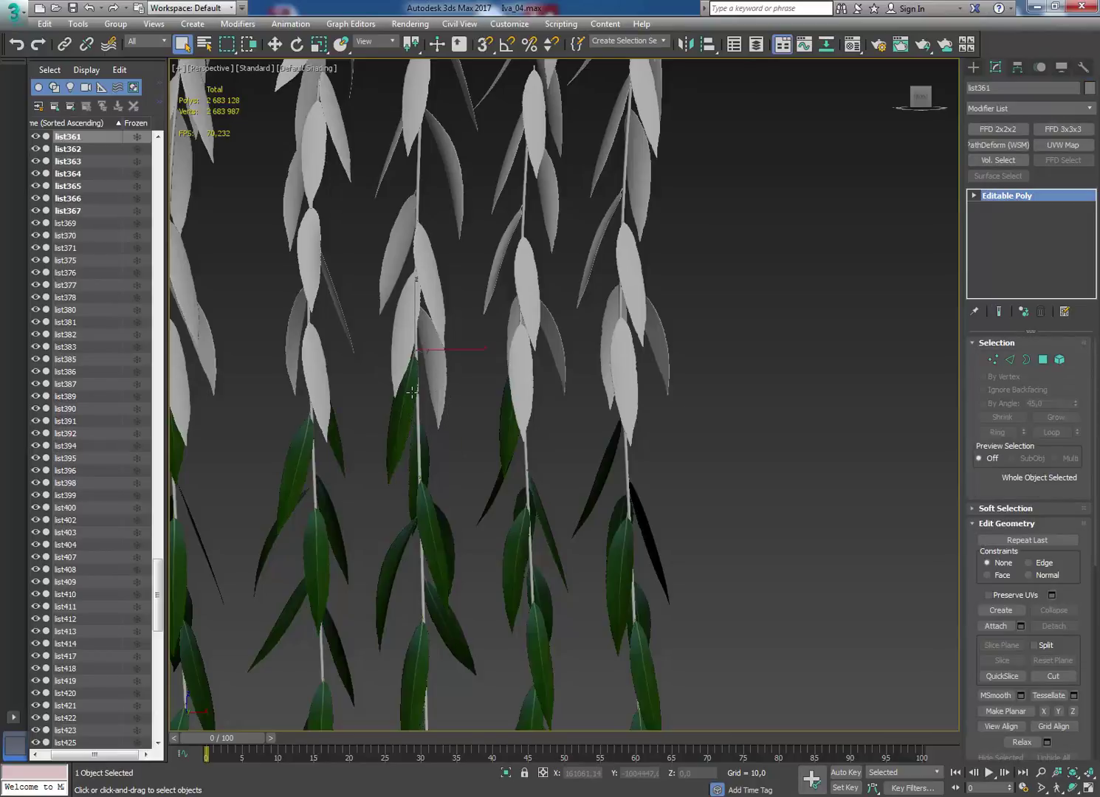
pyautogui.press('e')
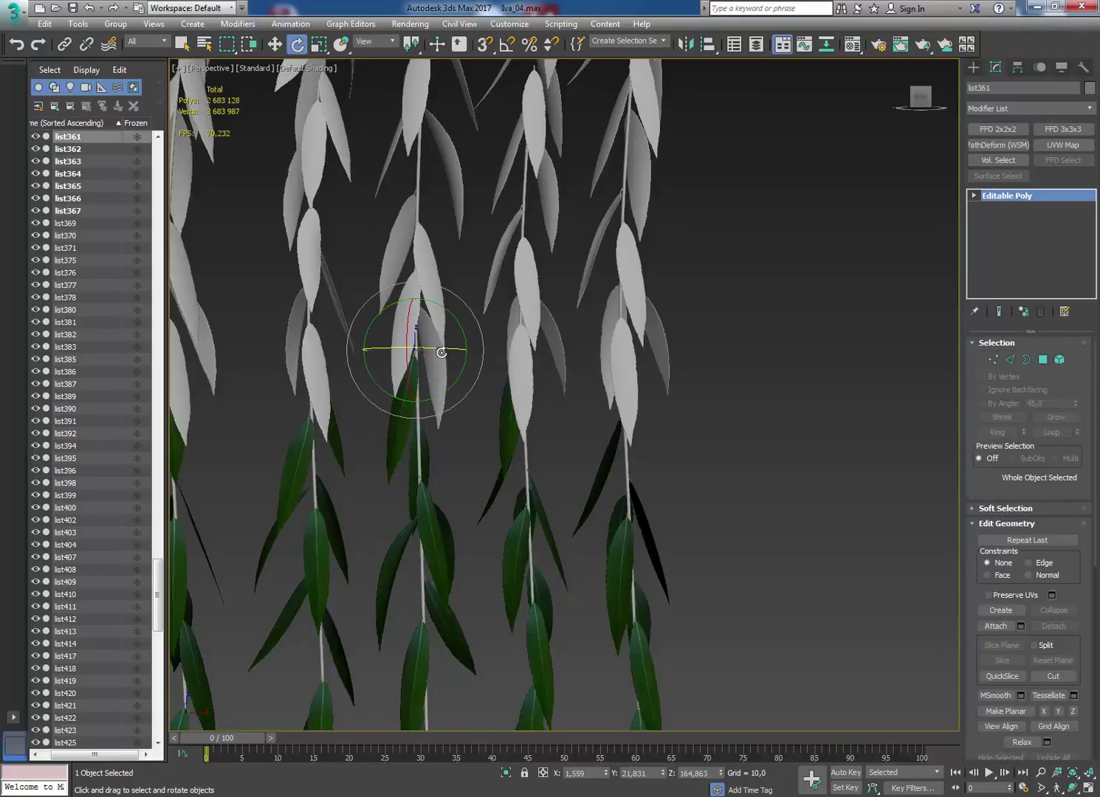
# Rotate leaf list417 about 35 degrees around its stem
pyautogui.moveTo(350, 391); pyautogui.dragTo(515, 400, button='middle')
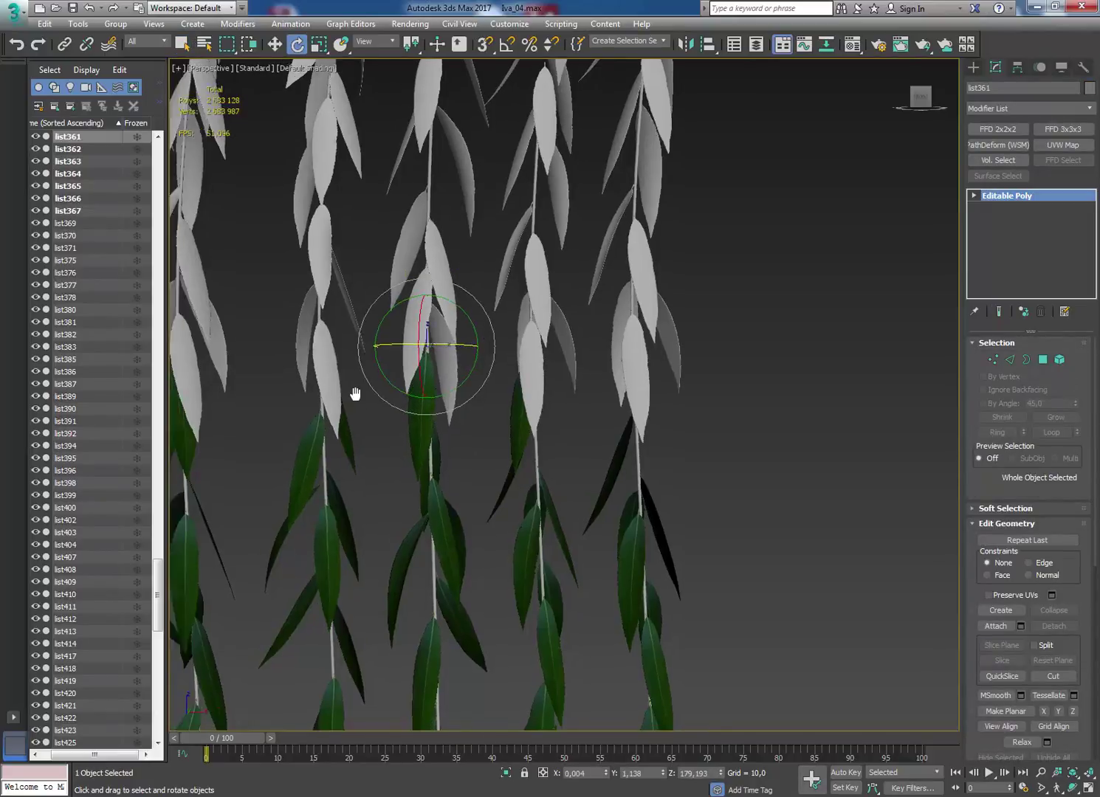
pyautogui.click(642, 403)
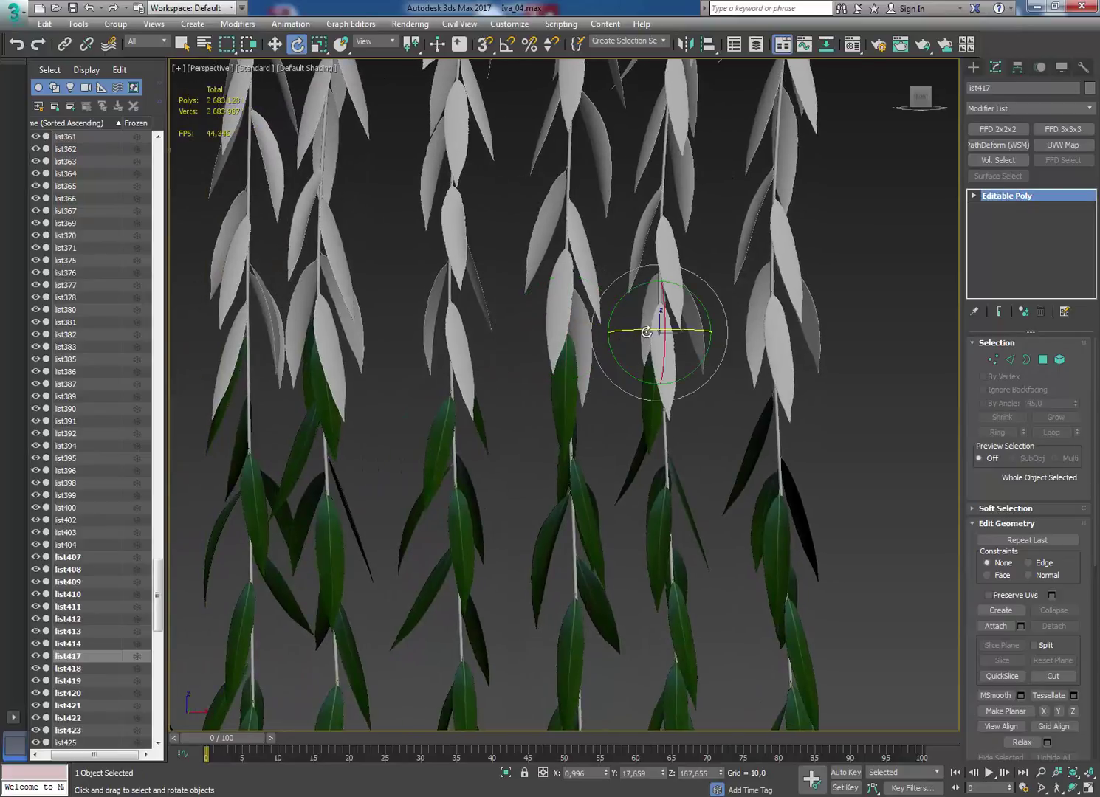
pyautogui.moveTo(647, 331); pyautogui.dragTo(582, 335)
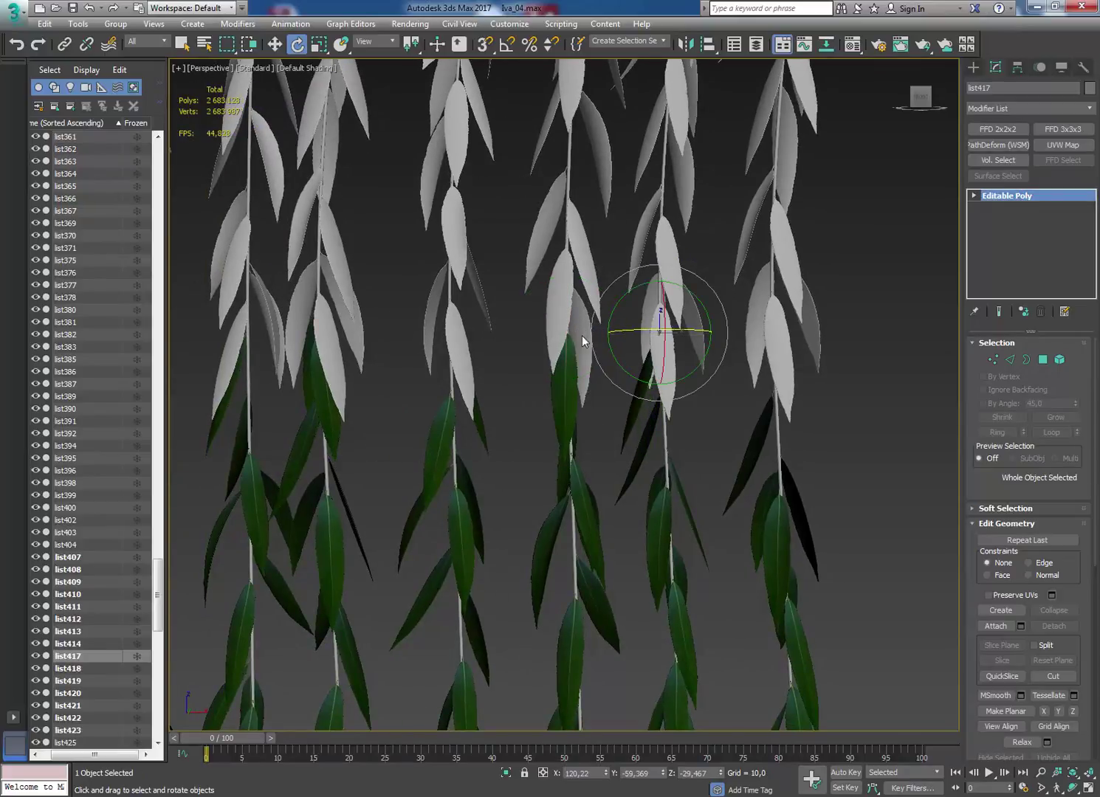
# Rotate the overlapping leaf list249 by -35° about its stem
pyautogui.moveTo(495, 422); pyautogui.dragTo(560, 412, button='middle')
pyautogui.click(536, 419)
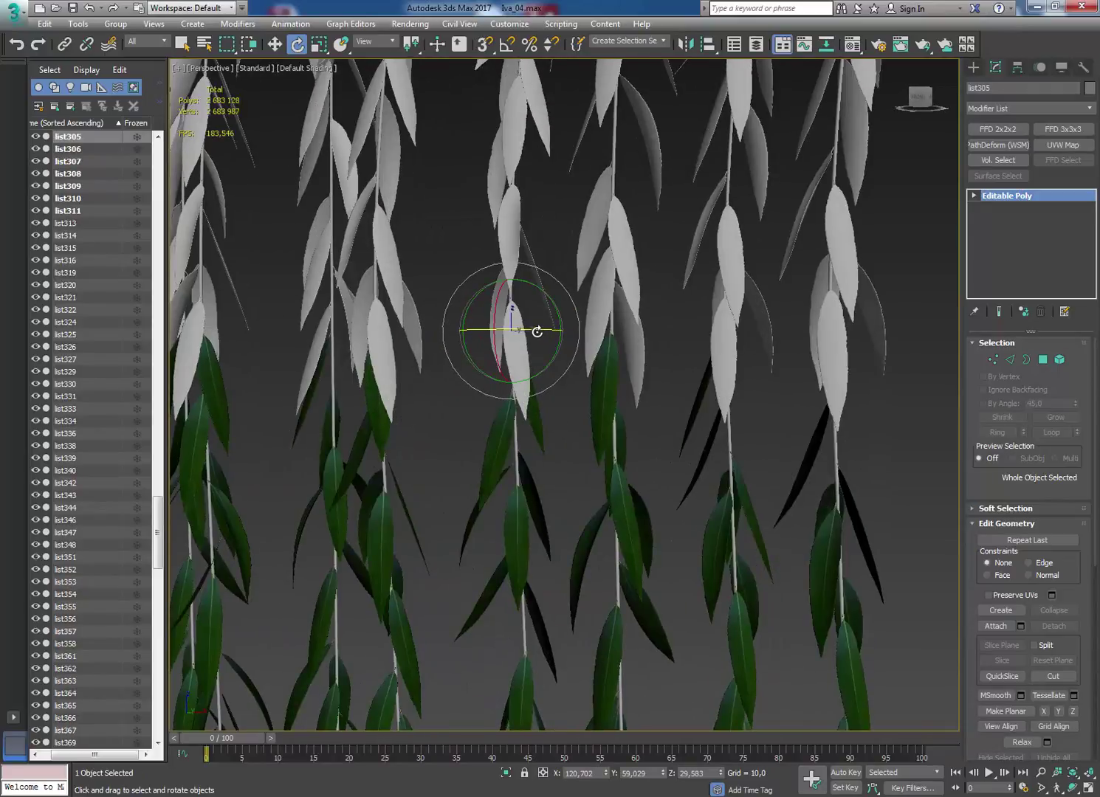
pyautogui.moveTo(543, 332); pyautogui.dragTo(611, 331)
pyautogui.keyDown('alt'); pyautogui.moveTo(398, 387); pyautogui.dragTo(454, 383, button='middle'); pyautogui.keyUp('alt')
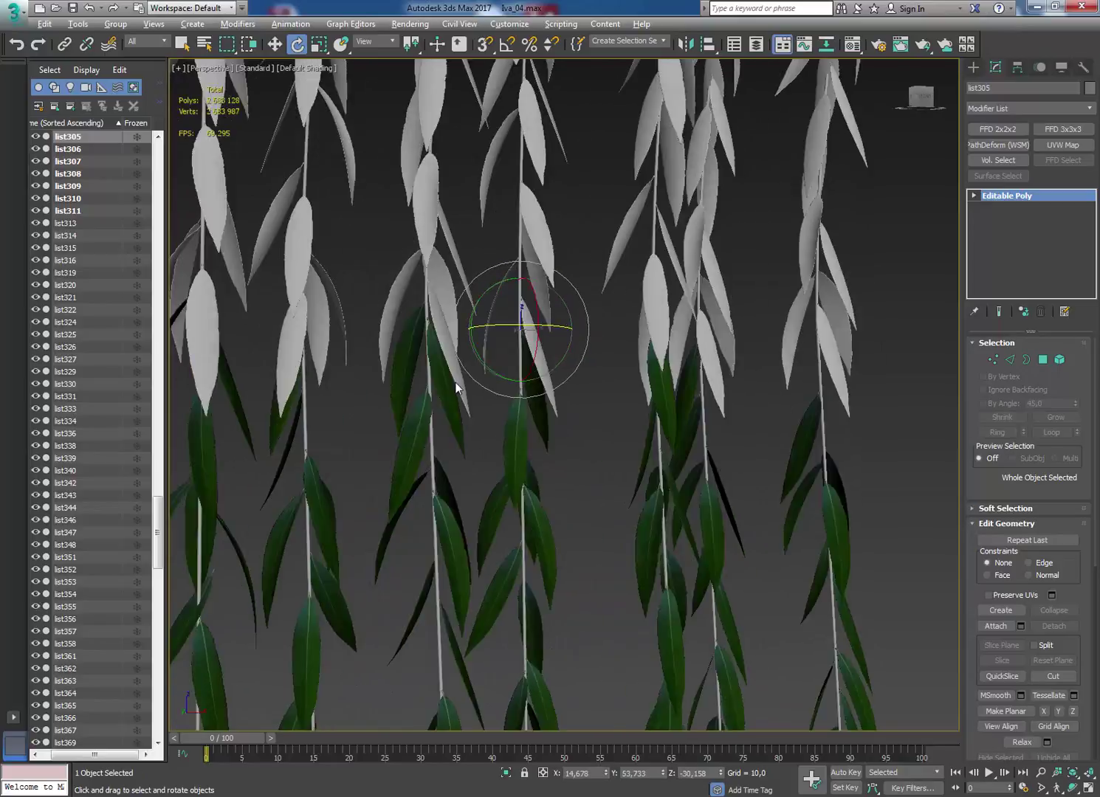
pyautogui.scroll(2, 454, 383)
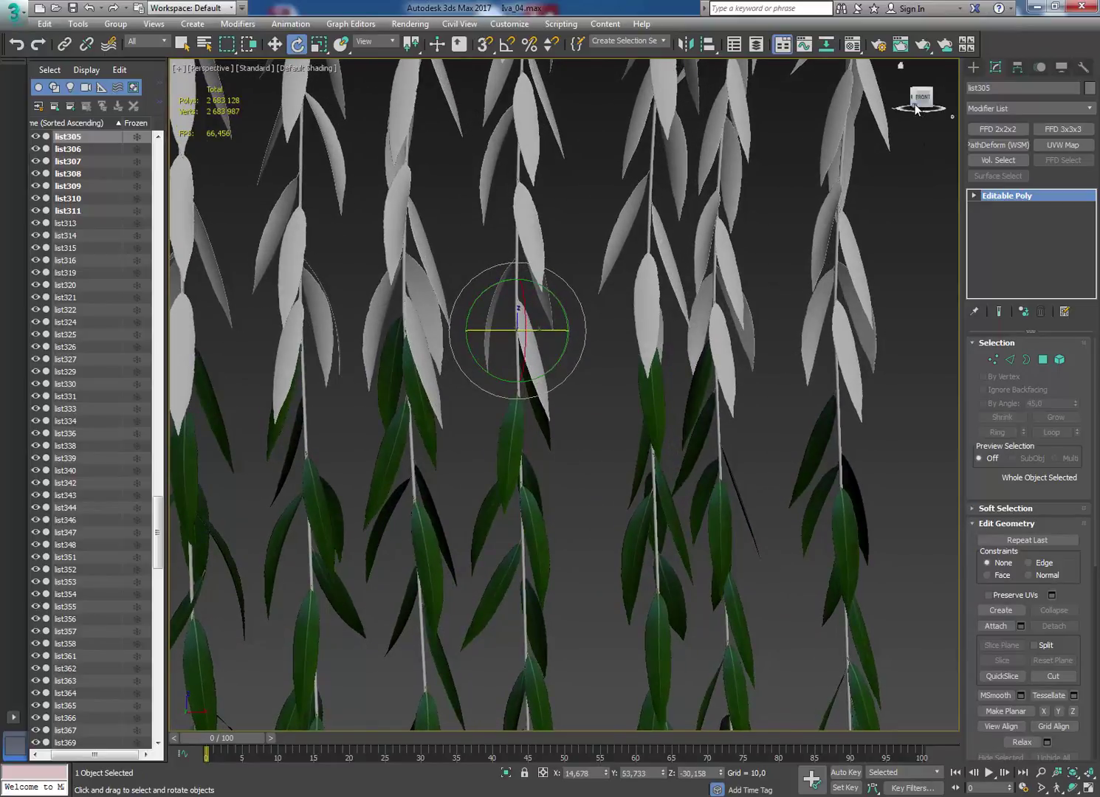
pyautogui.moveTo(921, 100)
pyautogui.mouseDown()
pyautogui.moveTo(466, 336)
pyautogui.moveTo(559, 330)
pyautogui.mouseUp()
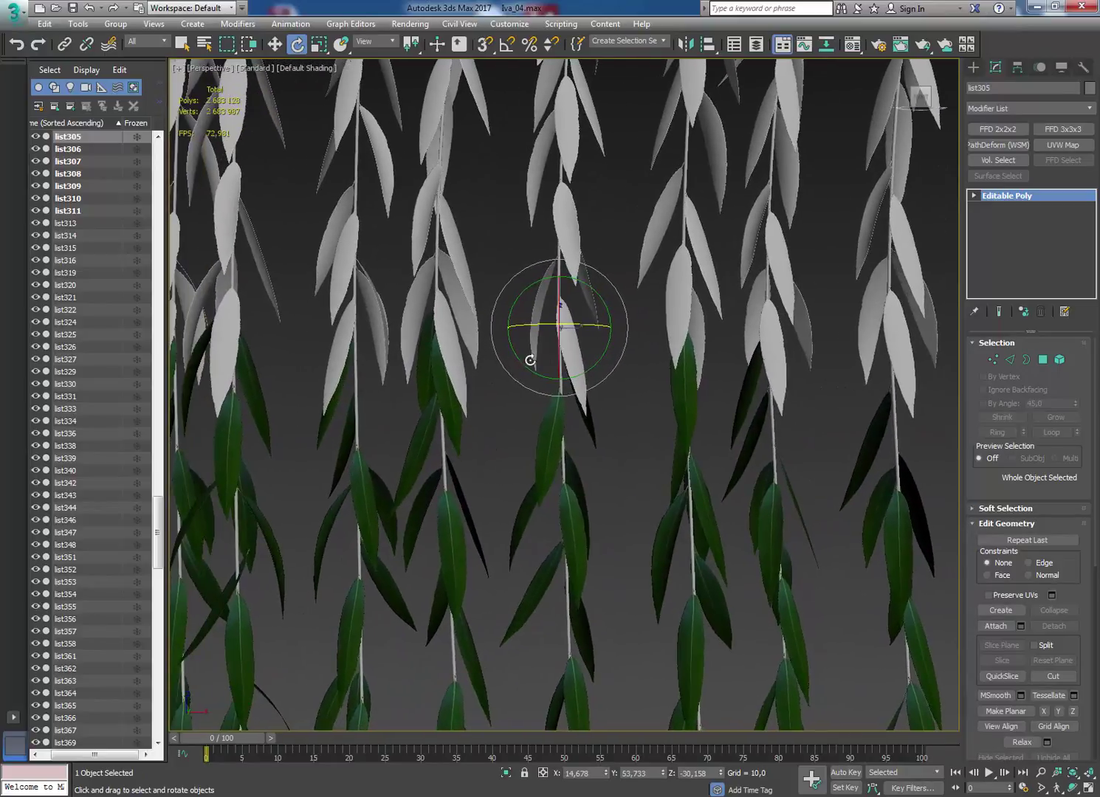
pyautogui.click(442, 368)
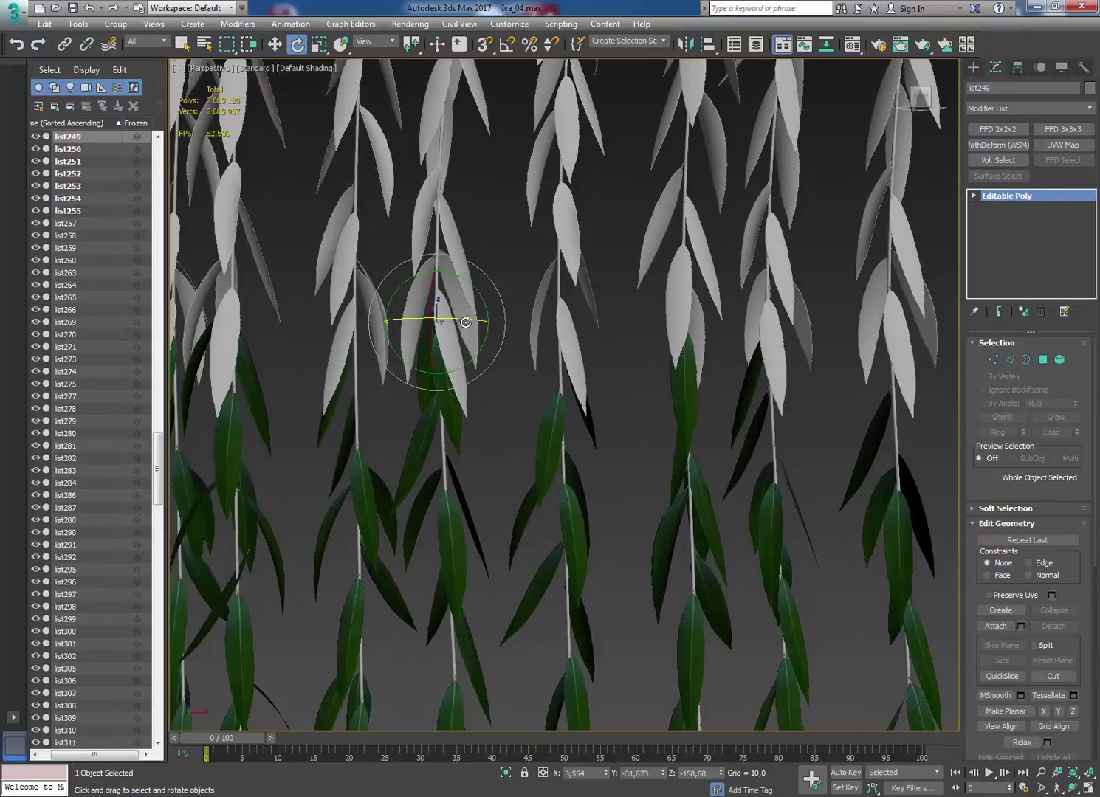
pyautogui.moveTo(464, 323)
pyautogui.mouseDown()
pyautogui.moveTo(417, 325)
pyautogui.moveTo(429, 324)
pyautogui.moveTo(420, 336)
pyautogui.mouseUp()
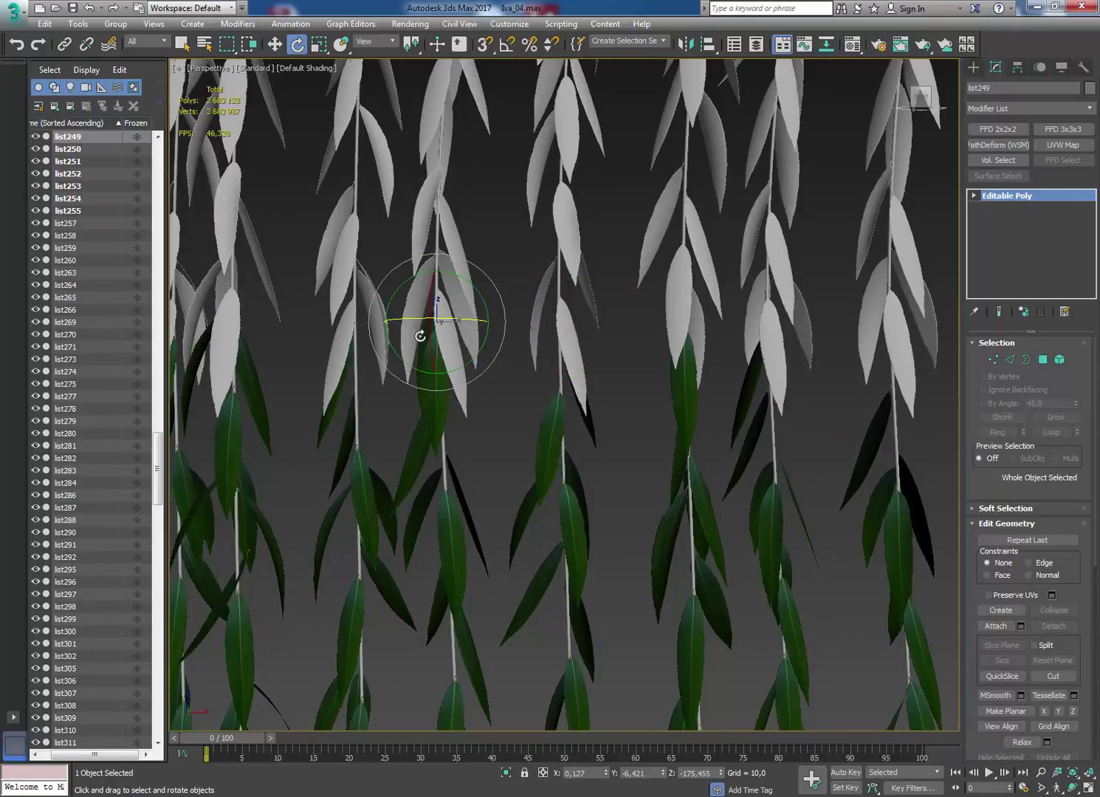
# Rotate leaf list193 away from its neighbours, then select leaf list137
pyautogui.click(479, 421)
pyautogui.click(427, 335)
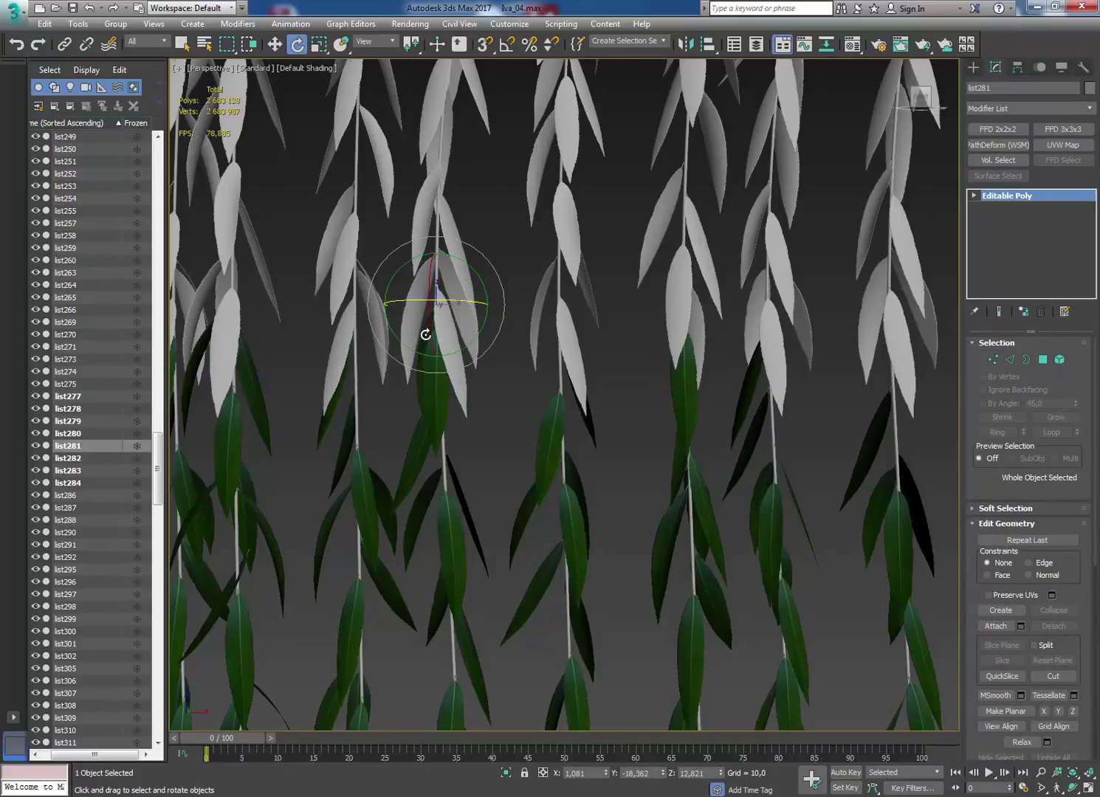
pyautogui.click(365, 379)
pyautogui.moveTo(365, 379)
pyautogui.mouseDown(button='middle')
pyautogui.moveTo(432, 380)
pyautogui.moveTo(448, 394)
pyautogui.mouseUp(button='middle')
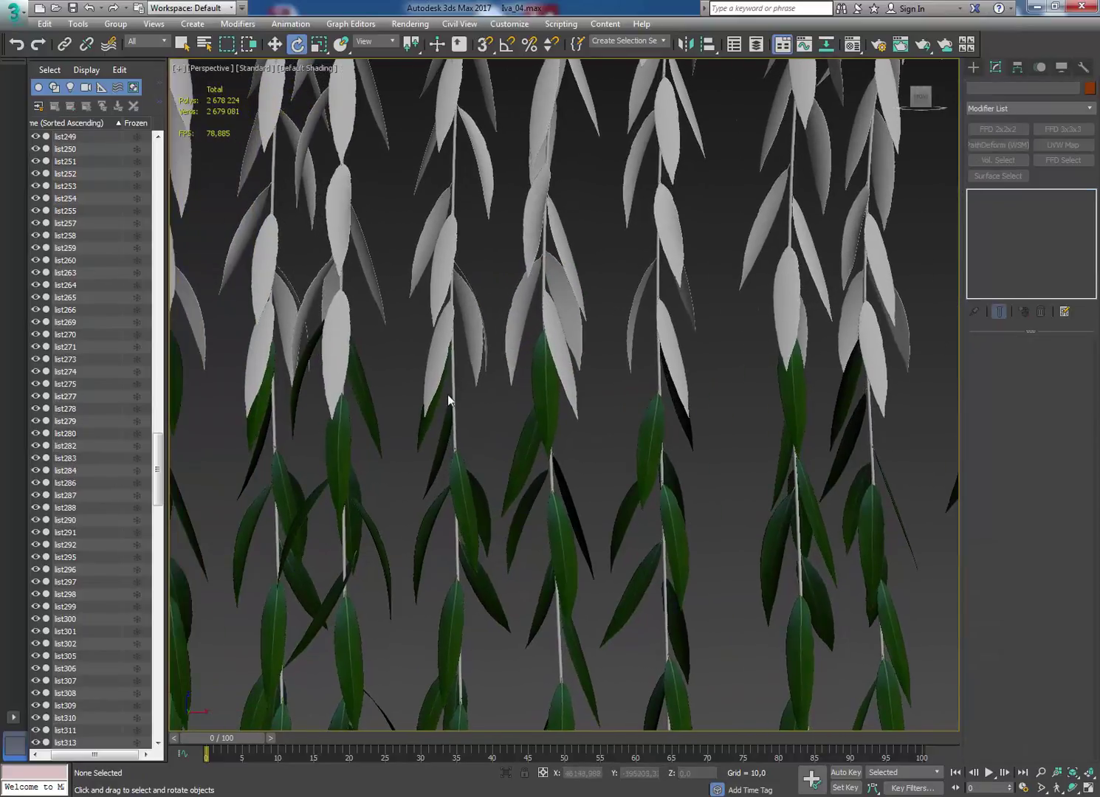
pyautogui.click(424, 427)
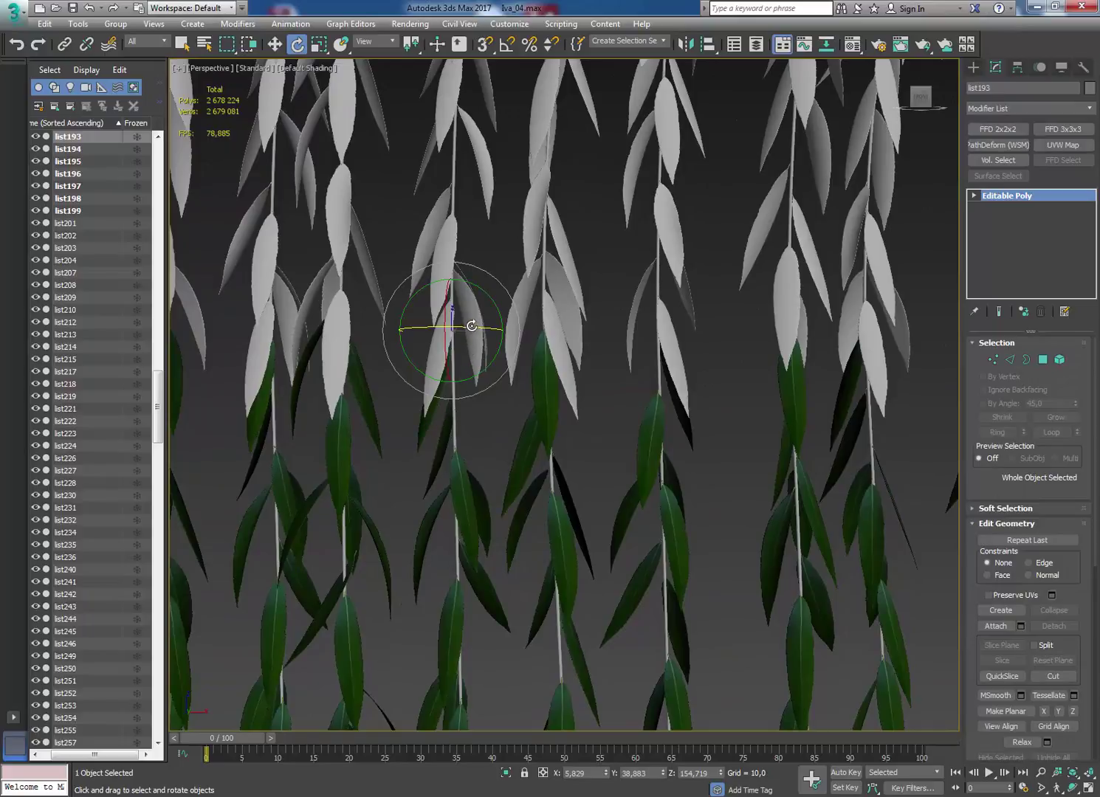
pyautogui.moveTo(472, 325); pyautogui.dragTo(572, 313)
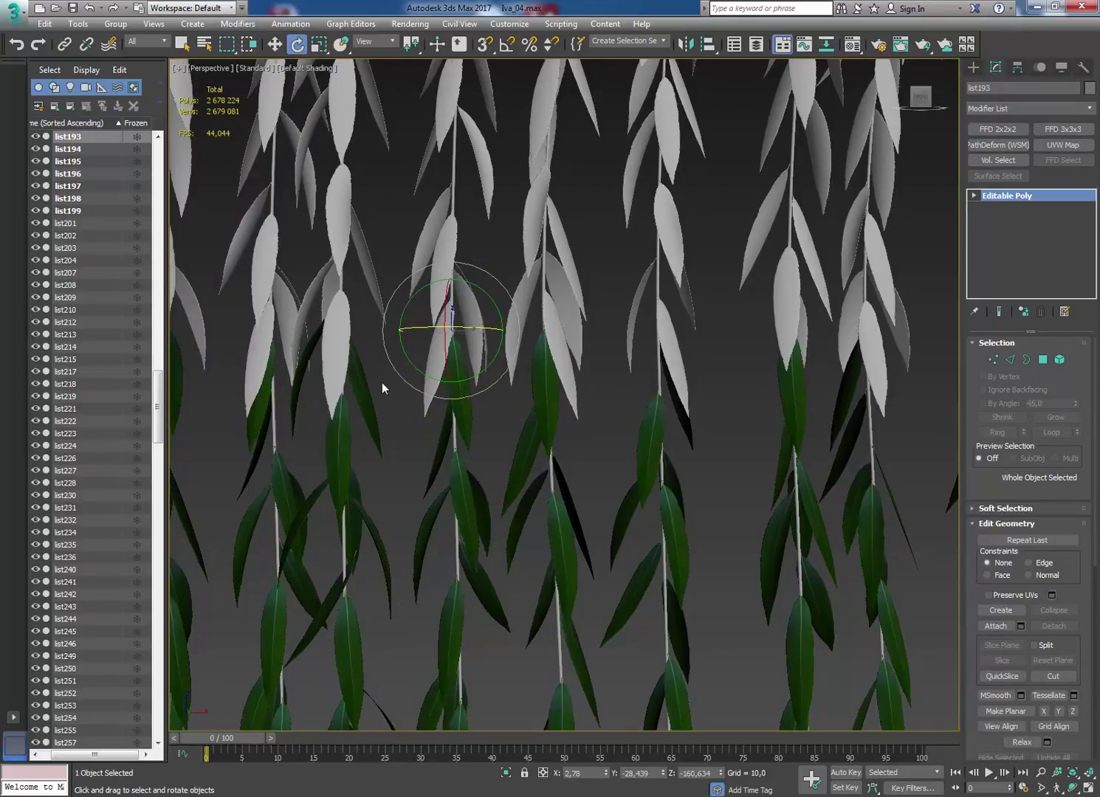
pyautogui.moveTo(359, 376)
pyautogui.mouseDown(button='middle')
pyautogui.moveTo(346, 417)
pyautogui.moveTo(493, 449)
pyautogui.mouseUp(button='middle')
pyautogui.click(489, 399)
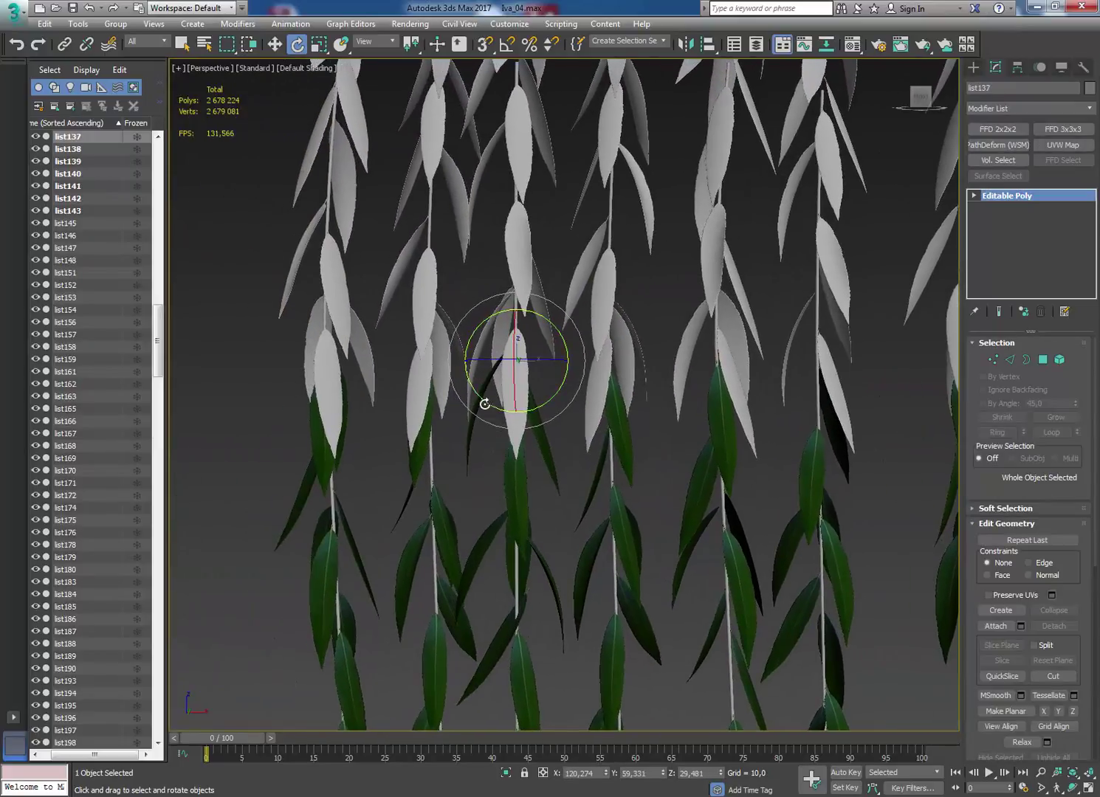
# Delete the overlapping leaf list169
pyautogui.click(472, 493)
pyautogui.click(468, 454)
pyautogui.press('Delete')
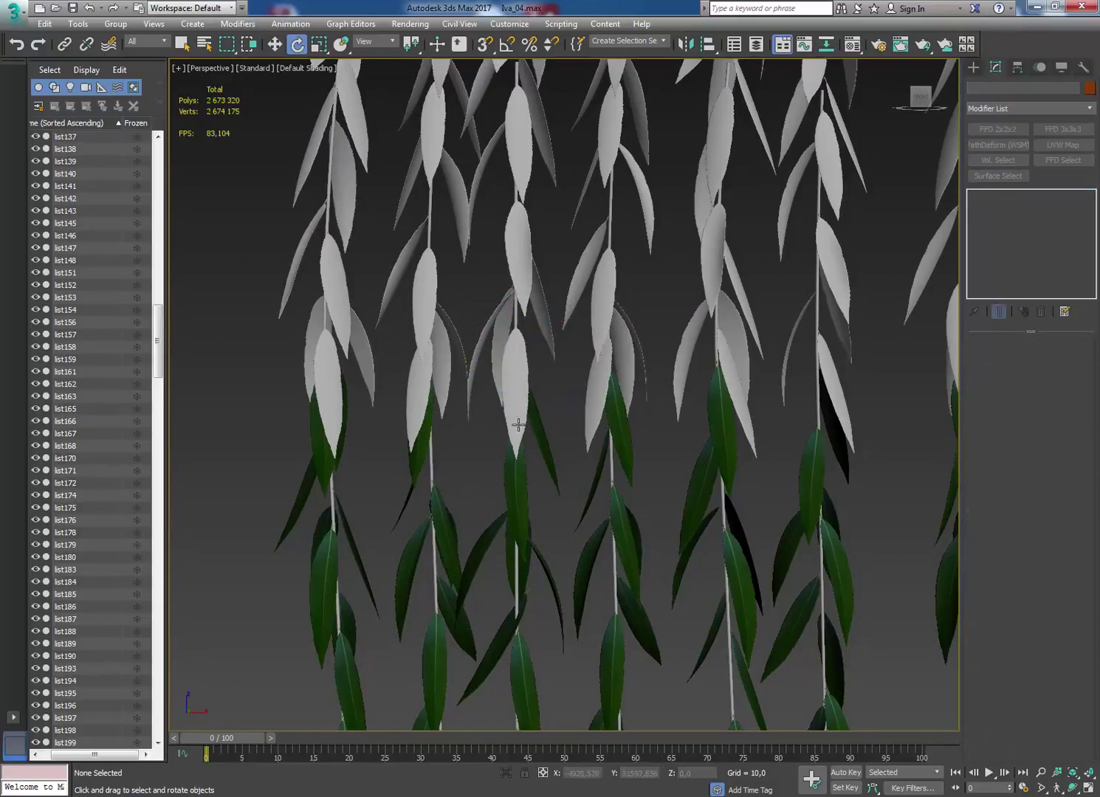
# Rotate leaves list137, list081 (by 42°) and list016 about their stems
pyautogui.click(544, 422)
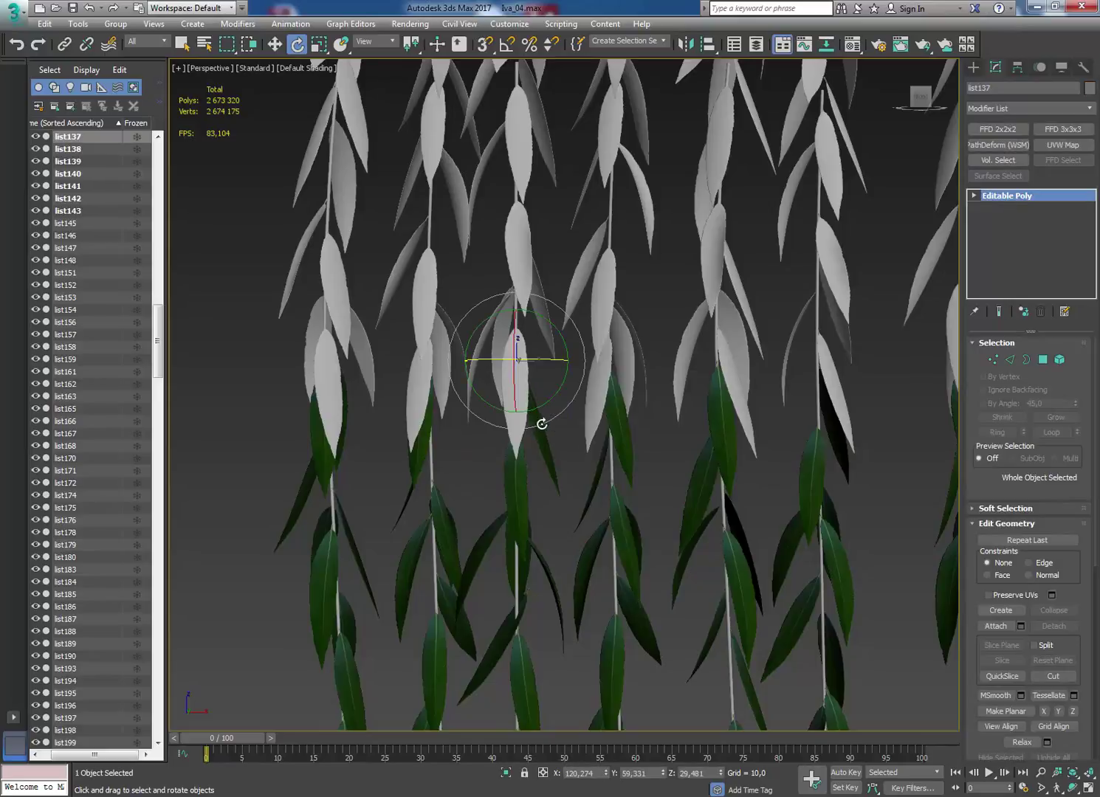
pyautogui.moveTo(554, 360); pyautogui.dragTo(616, 347)
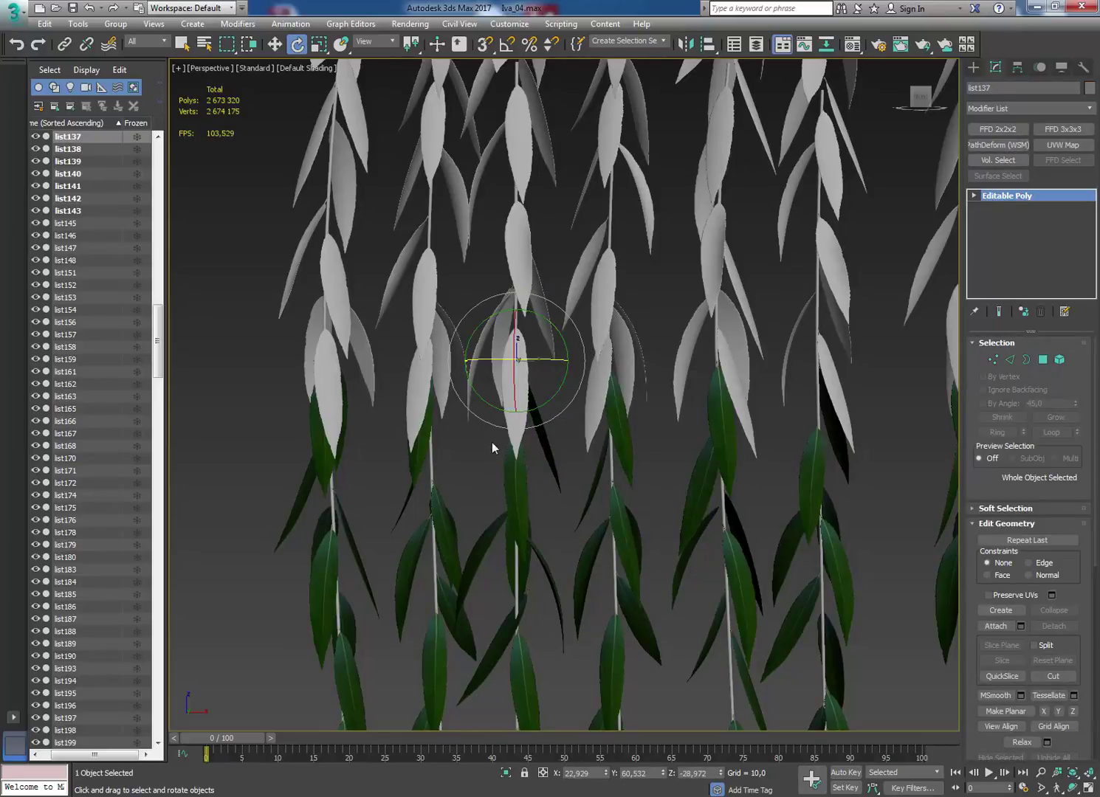
pyautogui.click(509, 461)
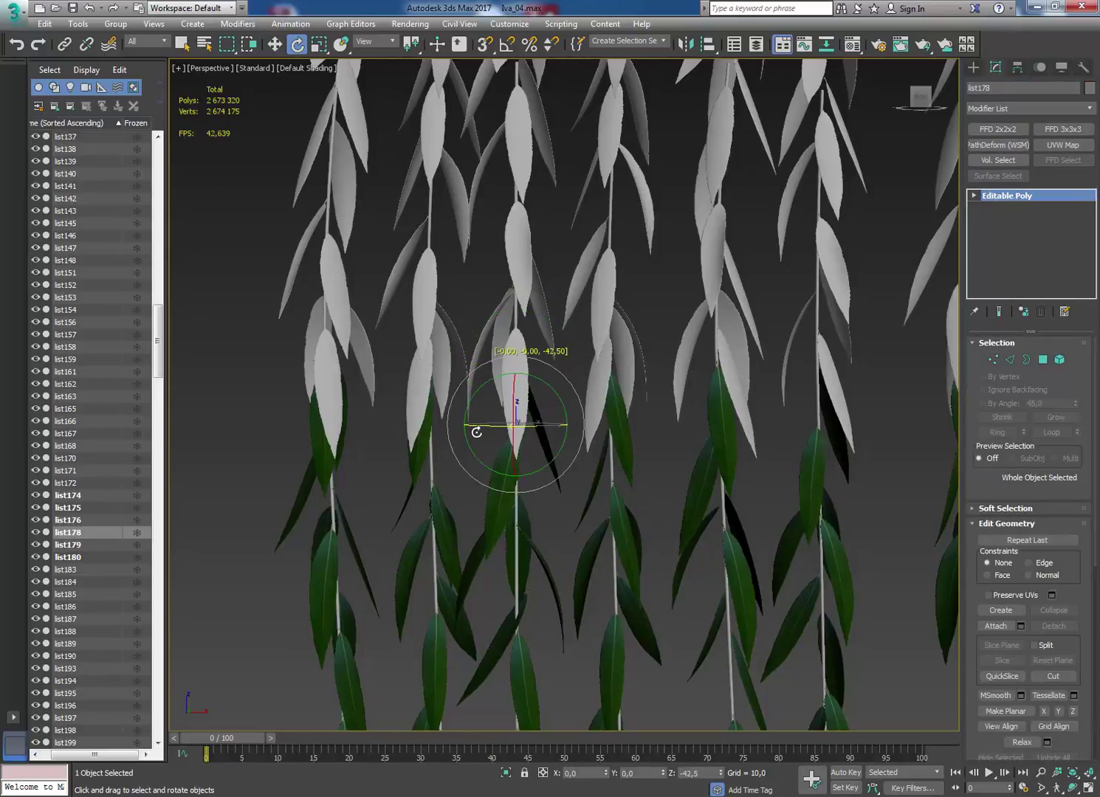
pyautogui.click(425, 443)
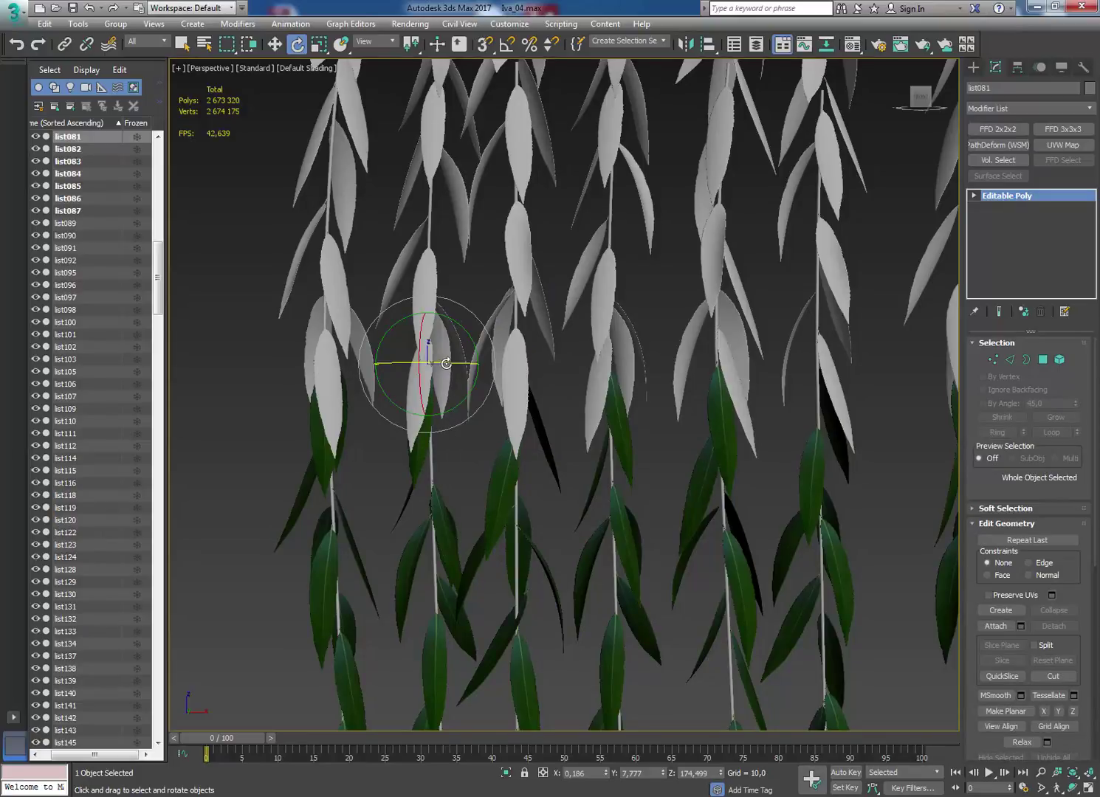
pyautogui.moveTo(446, 363); pyautogui.dragTo(504, 362)
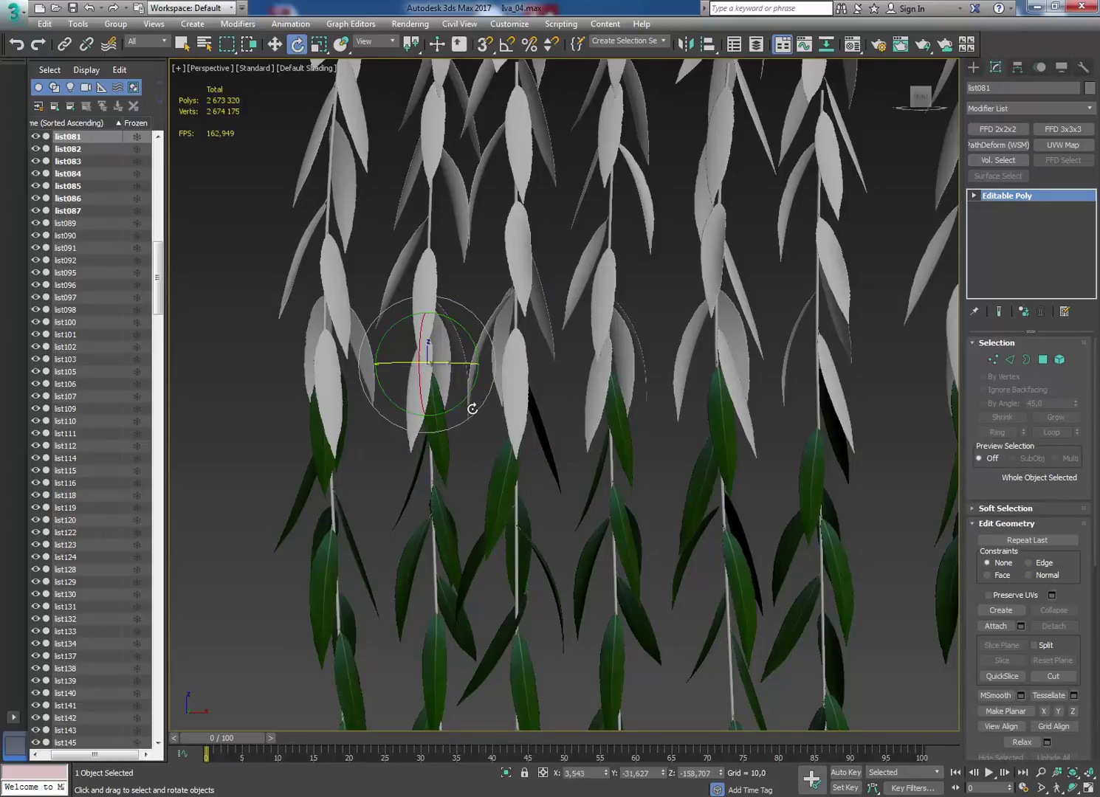
pyautogui.moveTo(519, 420)
pyautogui.keyDown('alt'); pyautogui.mouseDown(button='middle')
pyautogui.moveTo(332, 433)
pyautogui.moveTo(543, 425)
pyautogui.moveTo(516, 434)
pyautogui.mouseUp(button='middle'); pyautogui.keyUp('alt')
pyautogui.click(317, 413)
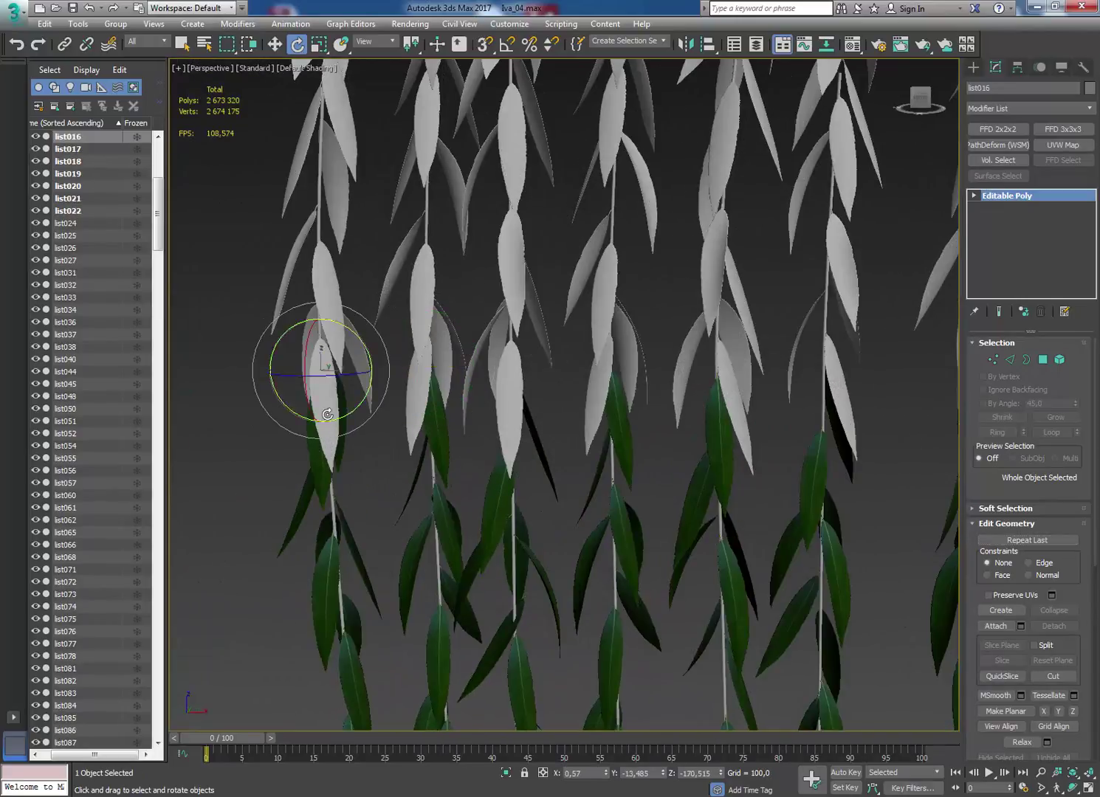
pyautogui.moveTo(344, 380); pyautogui.dragTo(265, 385)
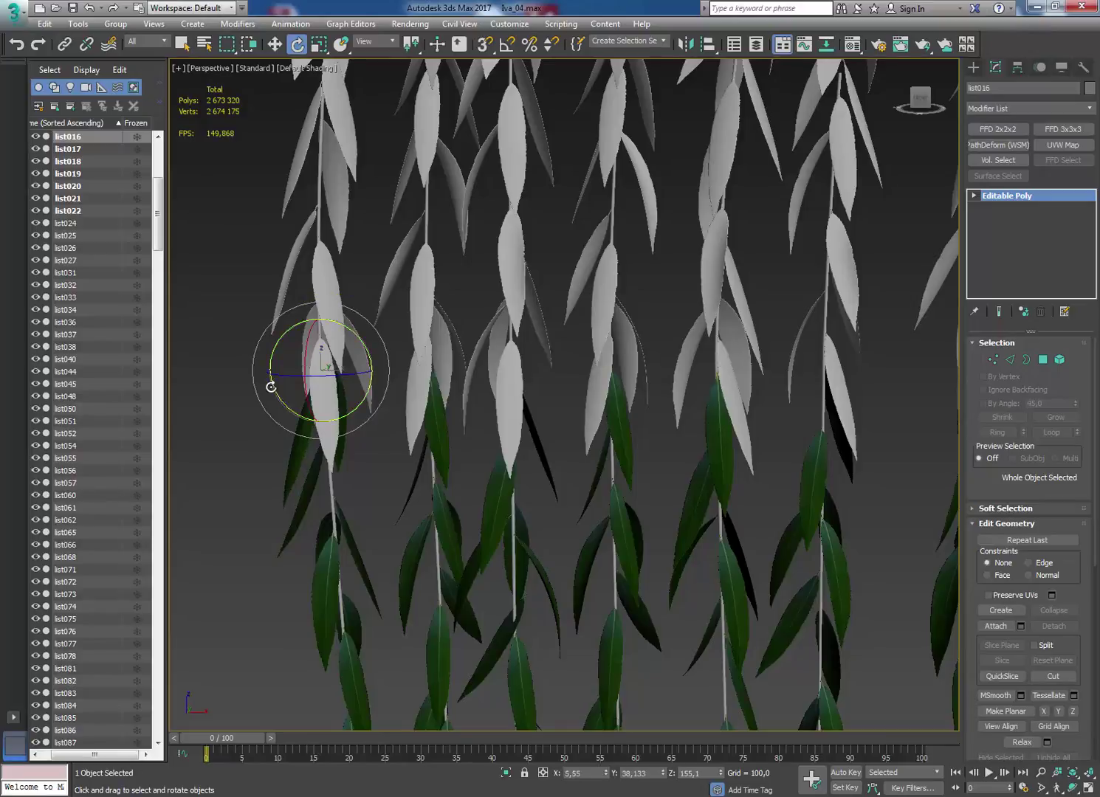
# Delete the overlapping leaves list016 and list054, bringing polys to 2 663 512
pyautogui.moveTo(285, 413)
pyautogui.keyDown('alt'); pyautogui.mouseDown(button='middle')
pyautogui.moveTo(305, 368)
pyautogui.moveTo(343, 382)
pyautogui.moveTo(314, 394)
pyautogui.moveTo(503, 380)
pyautogui.mouseUp(button='middle'); pyautogui.keyUp('alt')
pyautogui.scroll(-5, 517, 380)
pyautogui.keyDown('alt'); pyautogui.moveTo(581, 399); pyautogui.dragTo(514, 387, button='middle'); pyautogui.keyUp('alt')
pyautogui.scroll(3, 591, 380)
pyautogui.scroll(3, 584, 373)
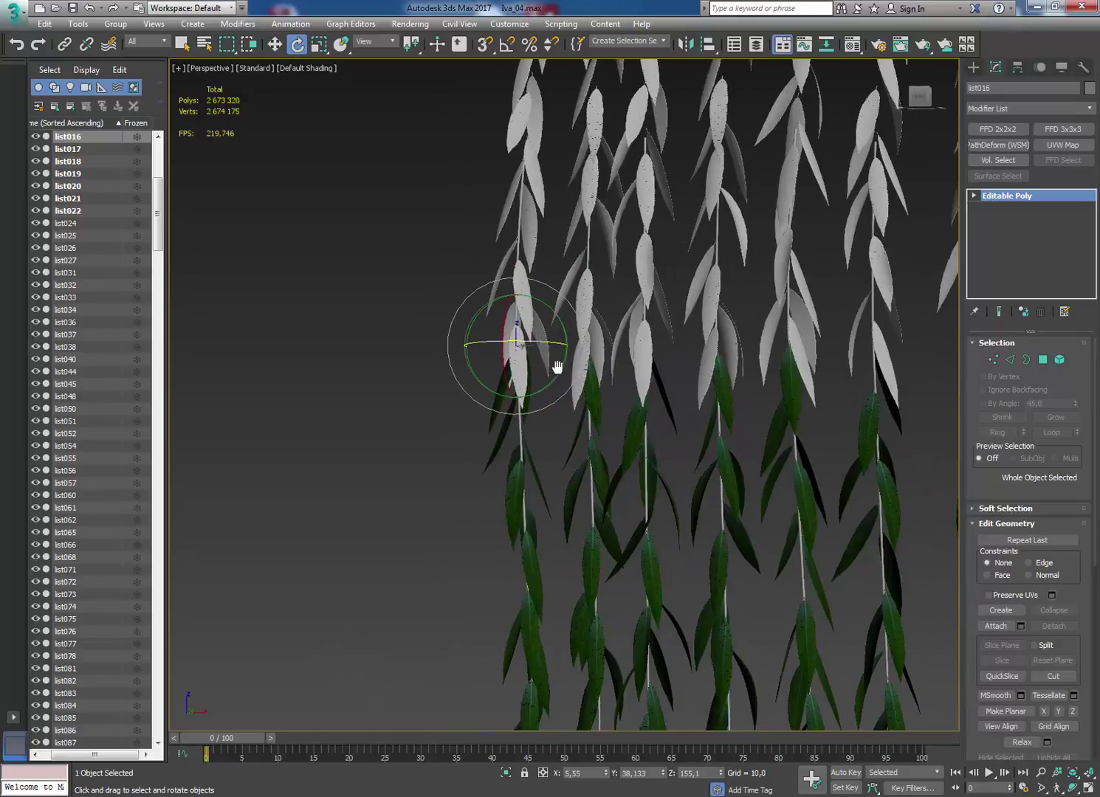
pyautogui.scroll(3, 554, 370)
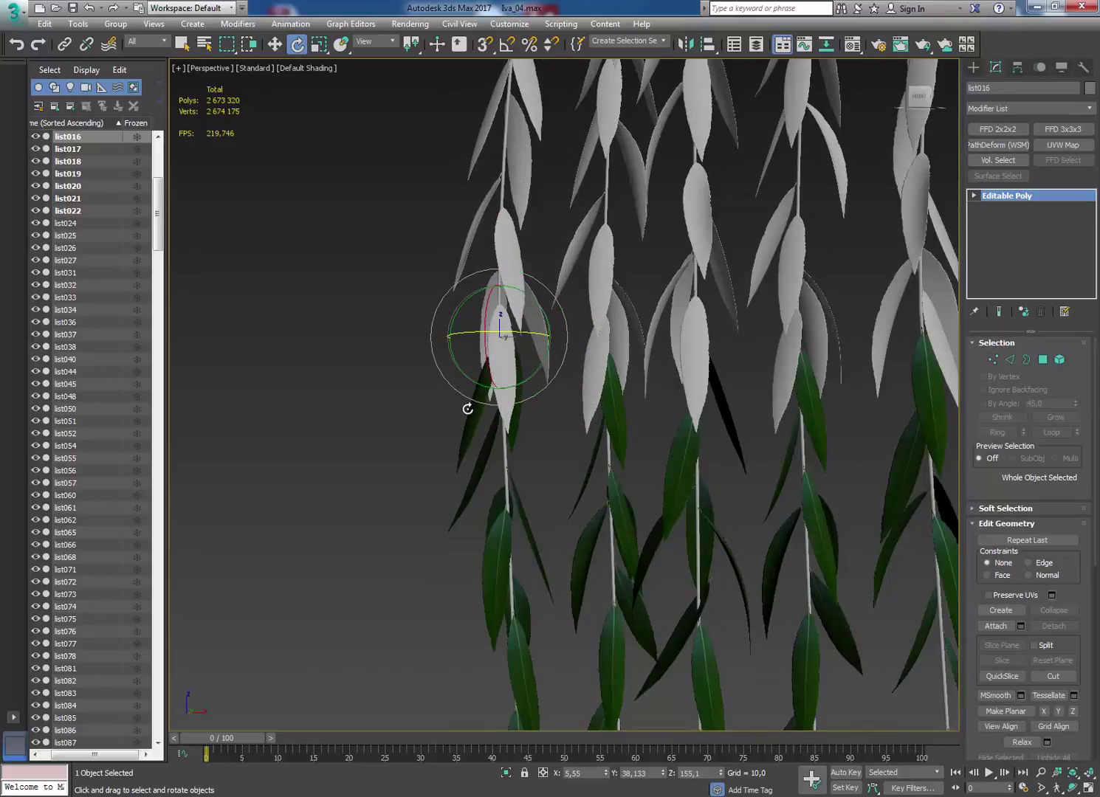
pyautogui.press('Delete')
pyautogui.click(522, 384)
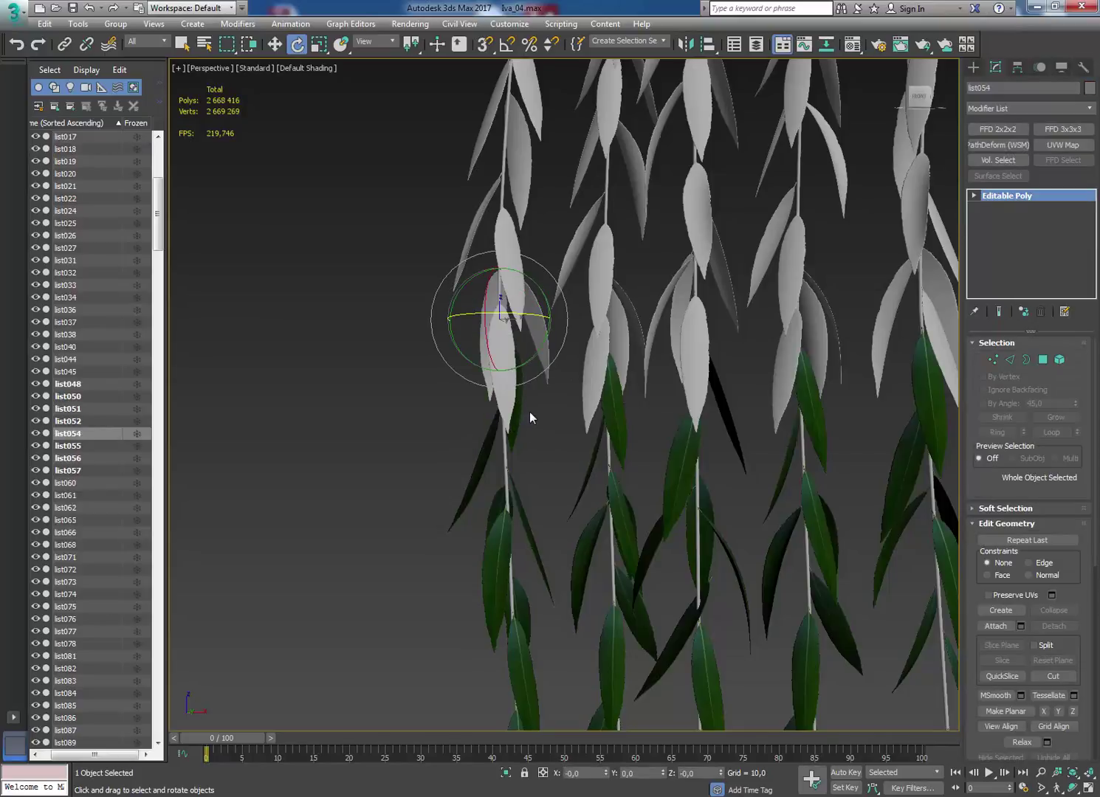
pyautogui.press('Delete')
pyautogui.moveTo(526, 430)
pyautogui.keyDown('alt'); pyautogui.mouseDown(button='middle')
pyautogui.moveTo(560, 425)
pyautogui.moveTo(465, 432)
pyautogui.moveTo(566, 431)
pyautogui.moveTo(536, 429)
pyautogui.moveTo(574, 449)
pyautogui.moveTo(513, 451)
pyautogui.mouseUp(button='middle'); pyautogui.keyUp('alt')
pyautogui.scroll(-4, 536, 429)
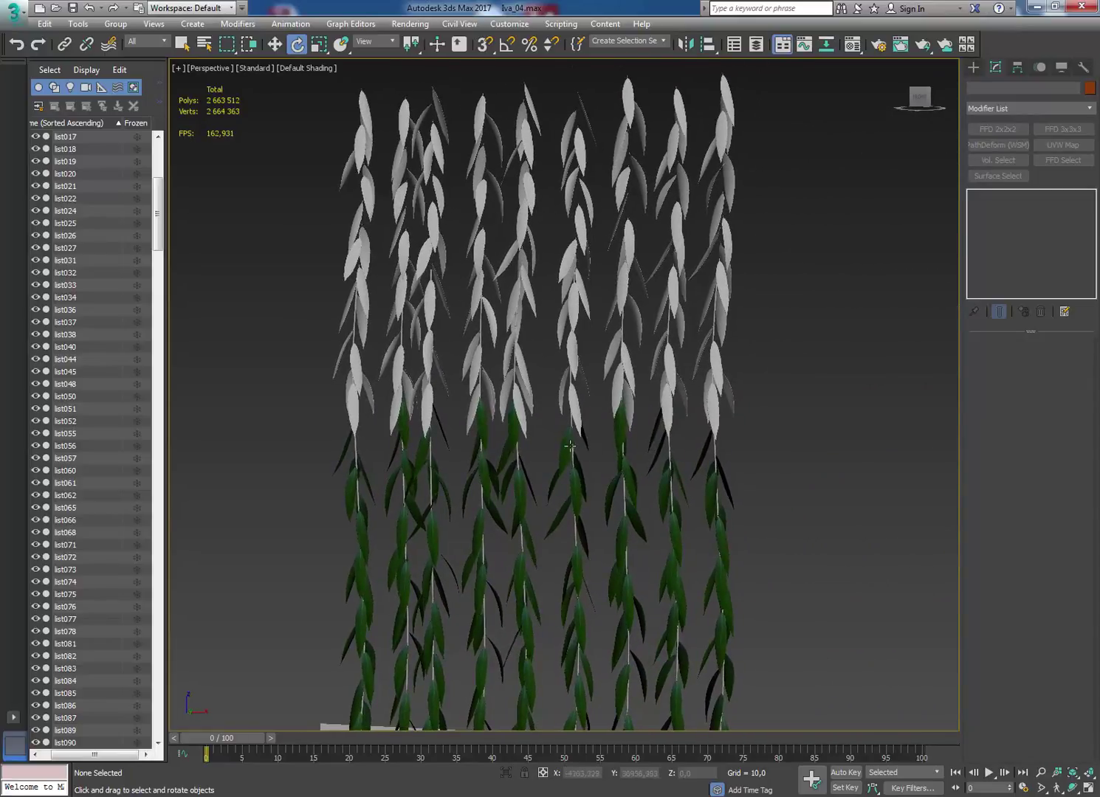
pyautogui.scroll(-3, 589, 457)
pyautogui.moveTo(589, 457)
pyautogui.mouseDown(button='middle')
pyautogui.moveTo(548, 348)
pyautogui.moveTo(536, 221)
pyautogui.moveTo(553, 233)
pyautogui.moveTo(535, 356)
pyautogui.mouseUp(button='middle')
pyautogui.scroll(3, 505, 488)
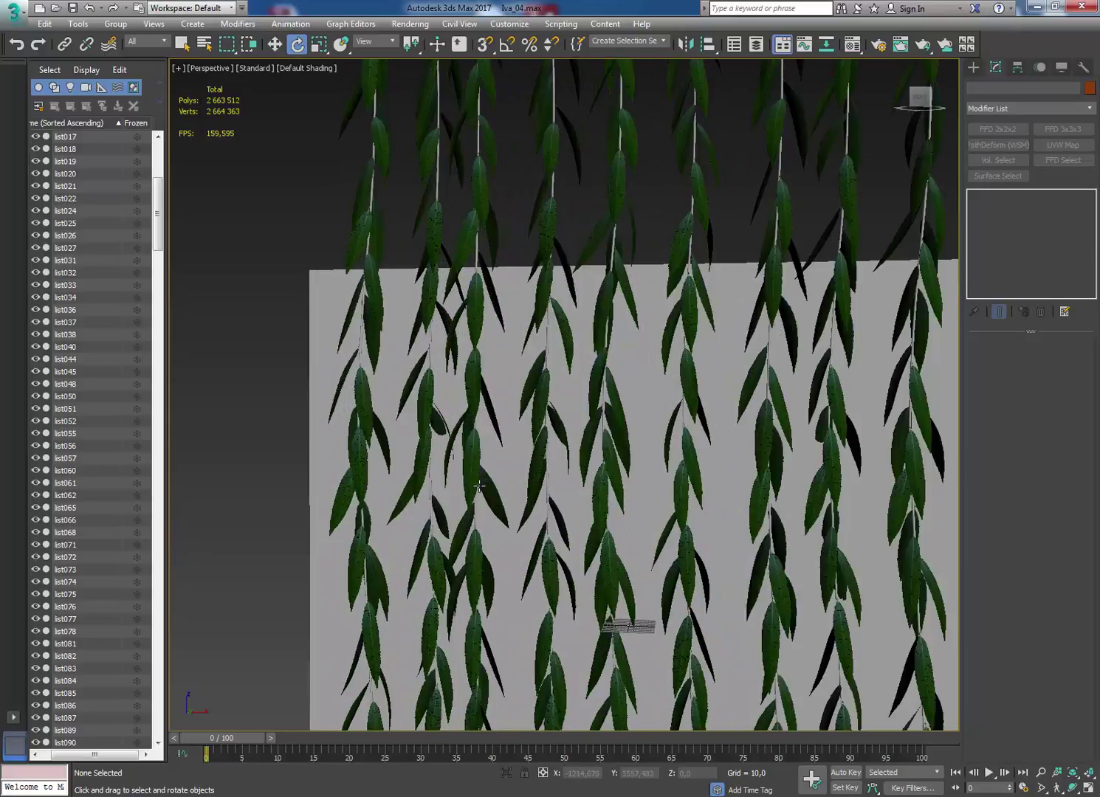
pyautogui.scroll(2, 503, 484)
pyautogui.scroll(-3, 504, 483)
pyautogui.moveTo(504, 484); pyautogui.dragTo(640, 463, button='middle')
pyautogui.scroll(-1, 640, 462)
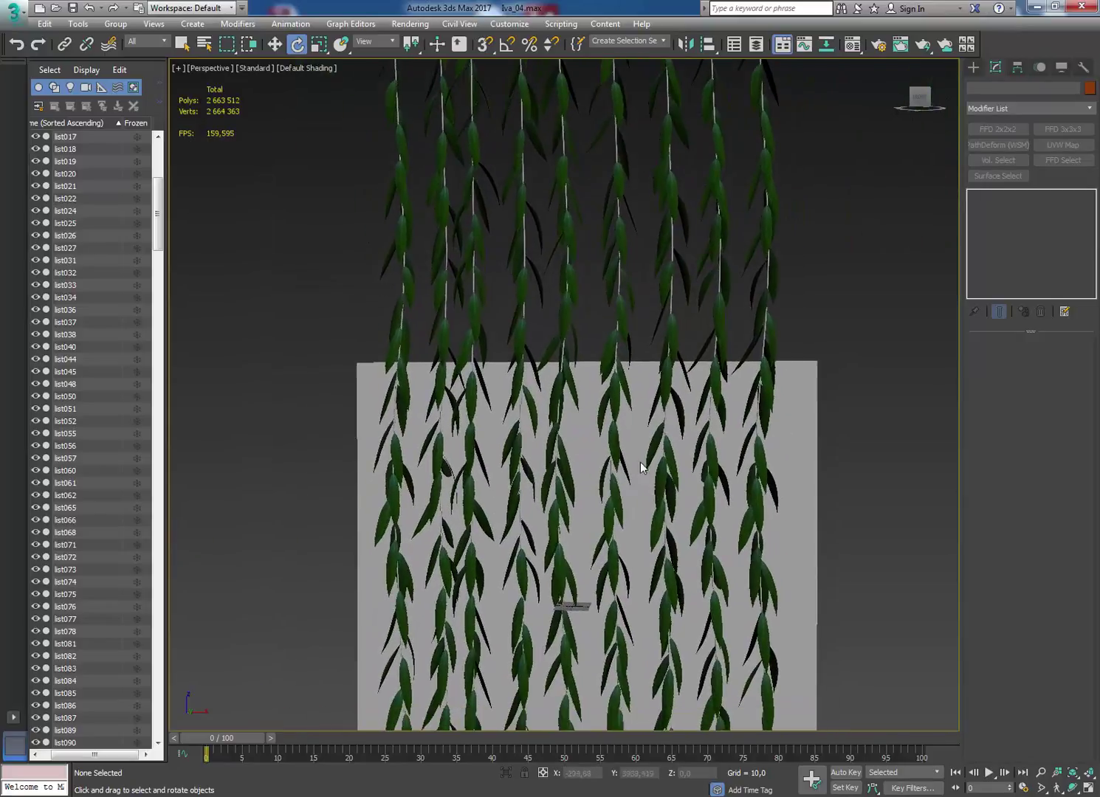
pyautogui.keyDown('alt'); pyautogui.moveTo(839, 184); pyautogui.dragTo(567, 296, button='middle'); pyautogui.keyUp('alt')
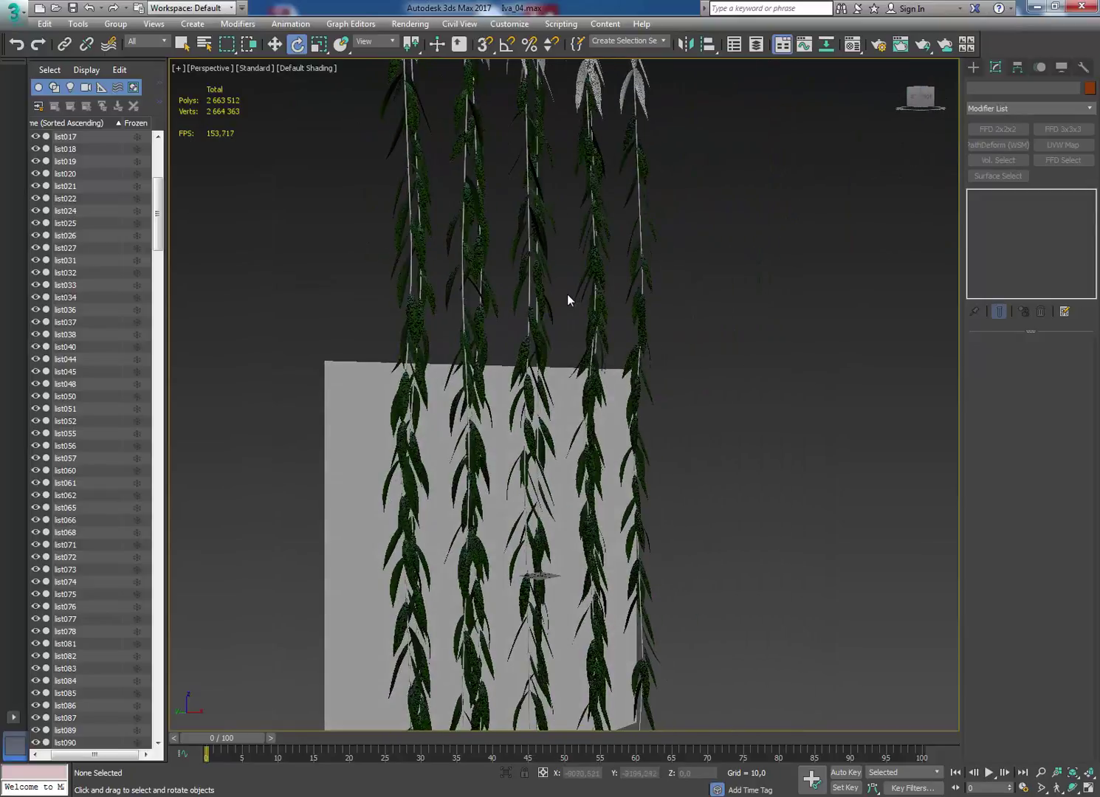
pyautogui.scroll(-2, 690, 263)
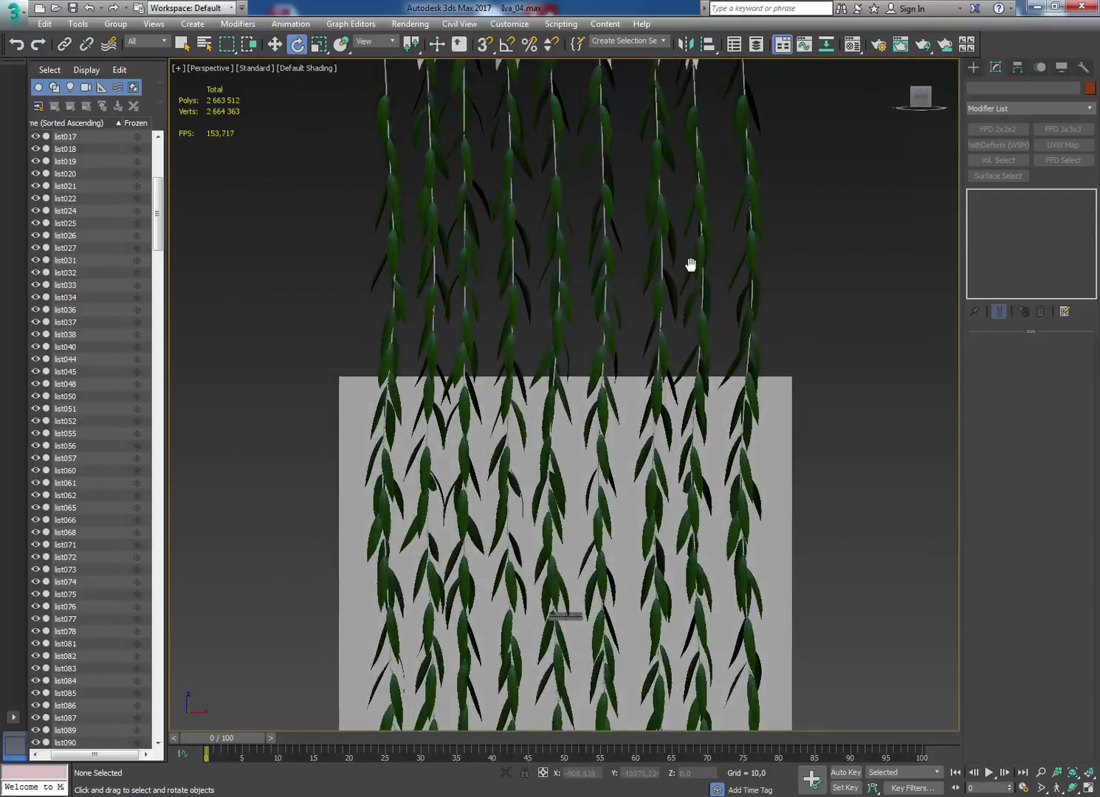
pyautogui.scroll(-3, 664, 329)
pyautogui.moveTo(669, 387)
pyautogui.mouseDown(button='middle')
pyautogui.moveTo(577, 400)
pyautogui.moveTo(579, 416)
pyautogui.mouseUp(button='middle')
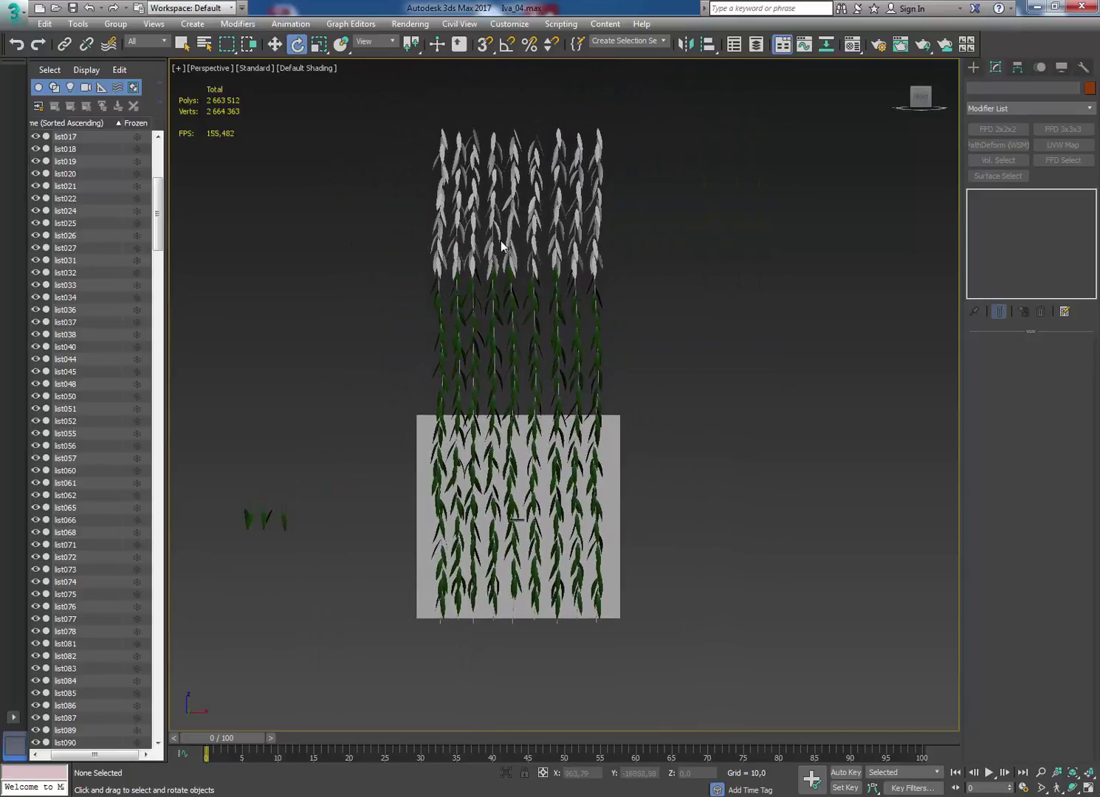
pyautogui.scroll(8, 160, 222)
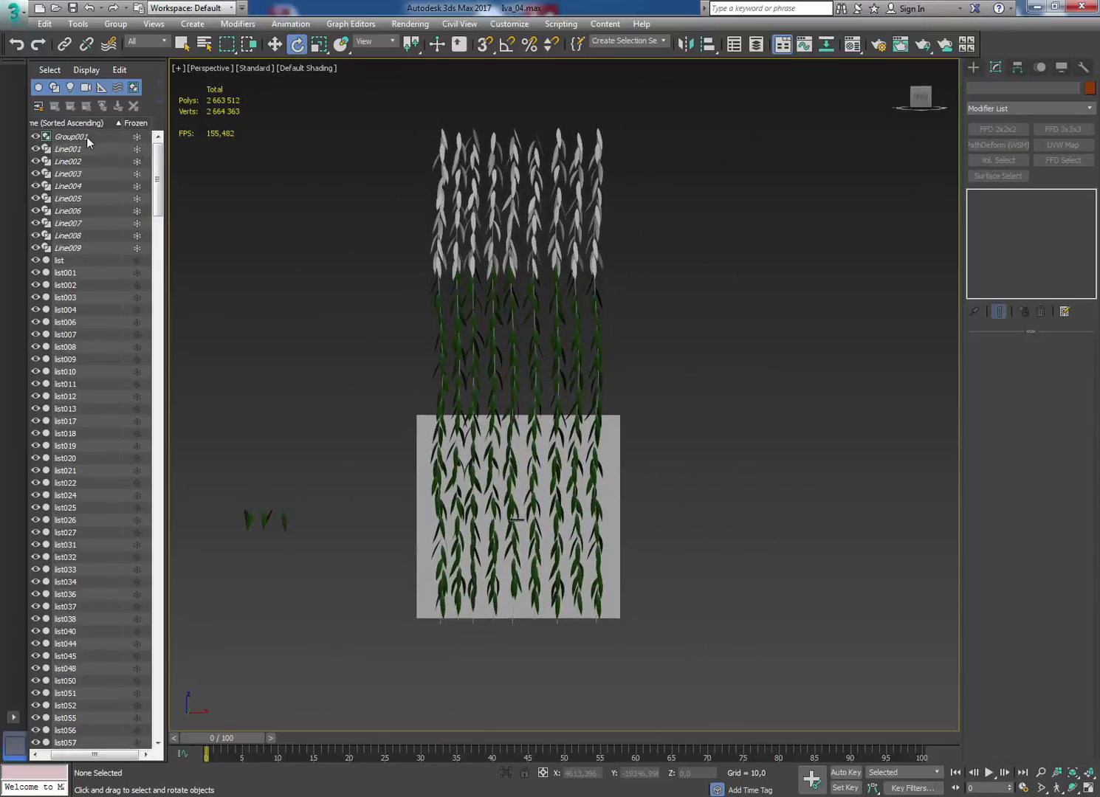